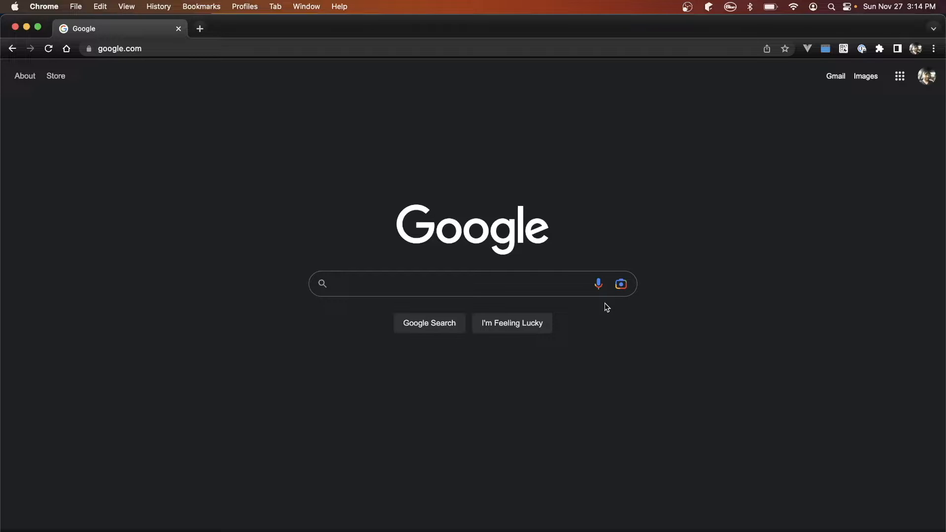
type("aws clio")
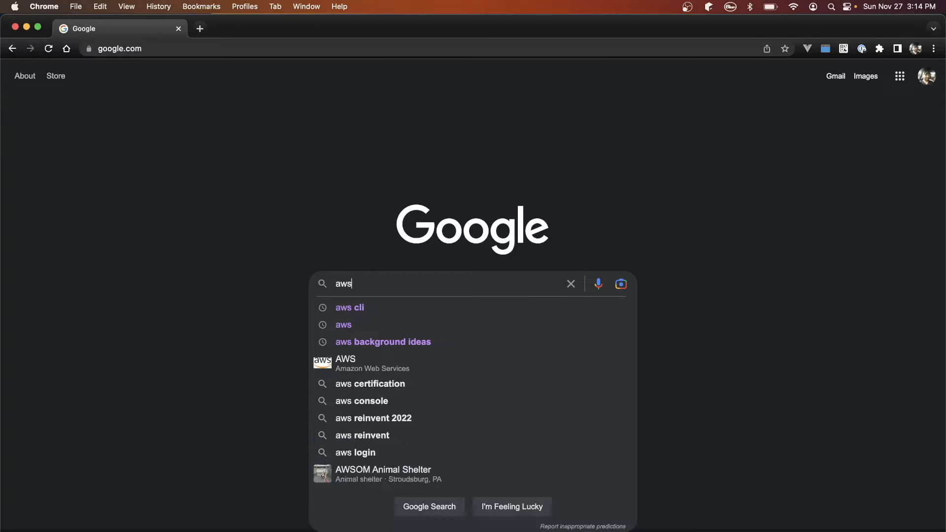
- Search Google for 'aws cli' and open the official AWS Command Line Interface result
key("BackSpace")
key("Return")
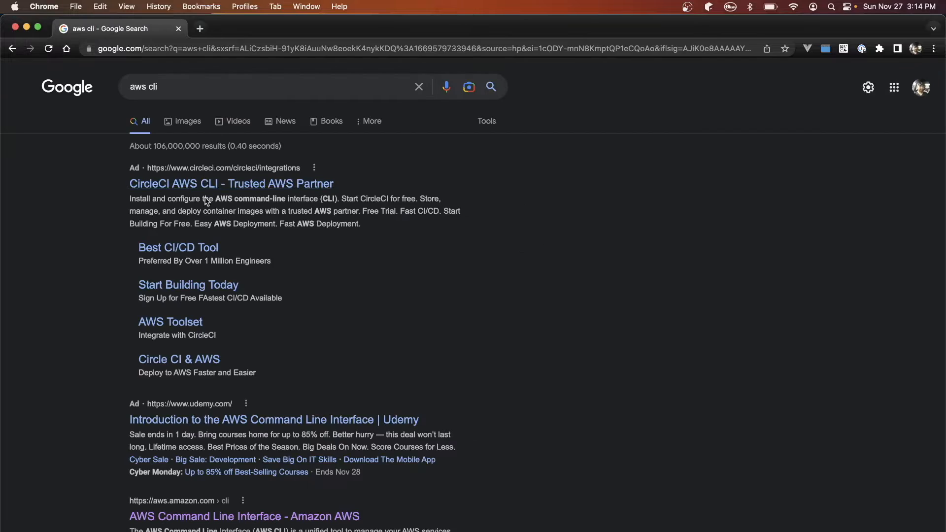
scroll(194, 387, "down", 2)
scroll(194, 386, "down", 3)
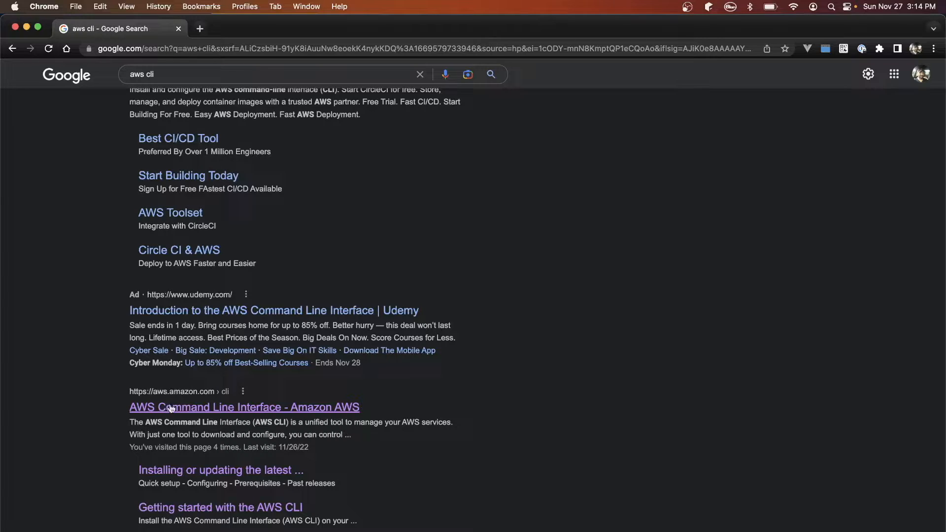
left_click(244, 407)
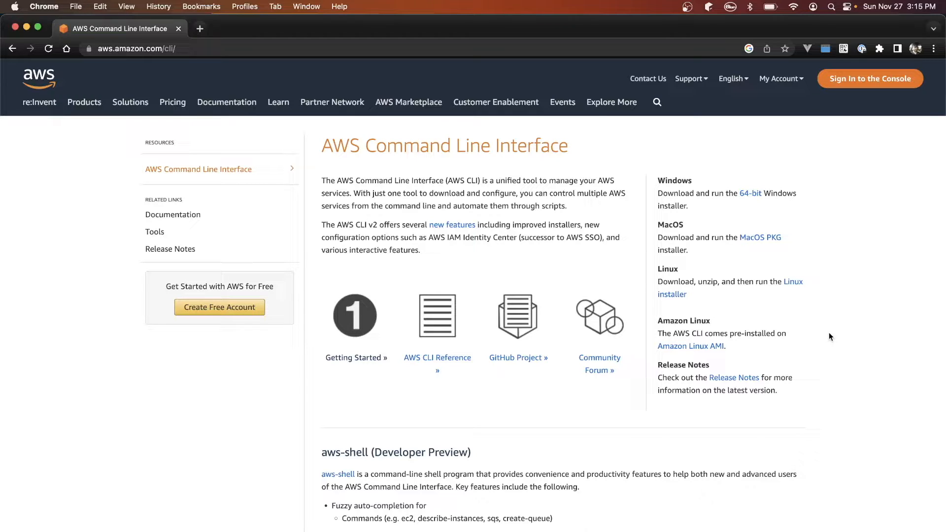
- Download the macOS PKG, launch it and accept the software license agreement
left_click(760, 238)
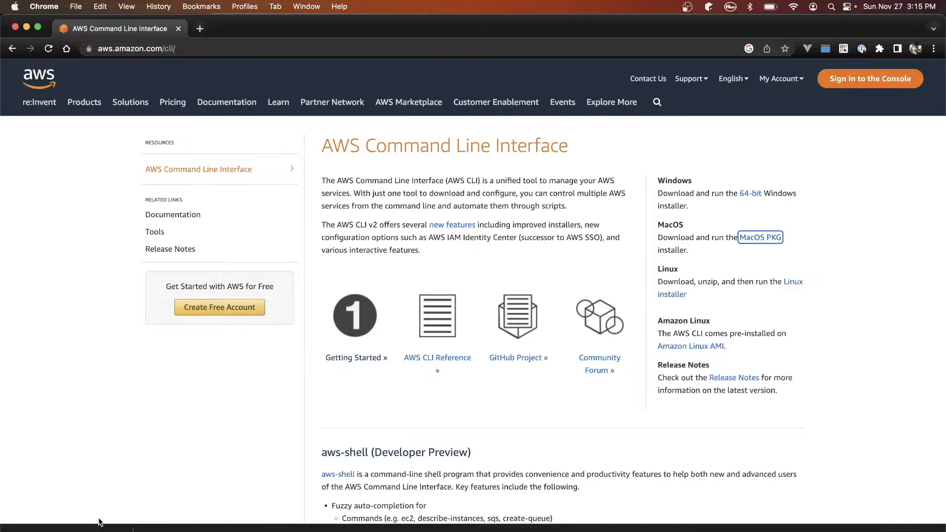
left_click(74, 518)
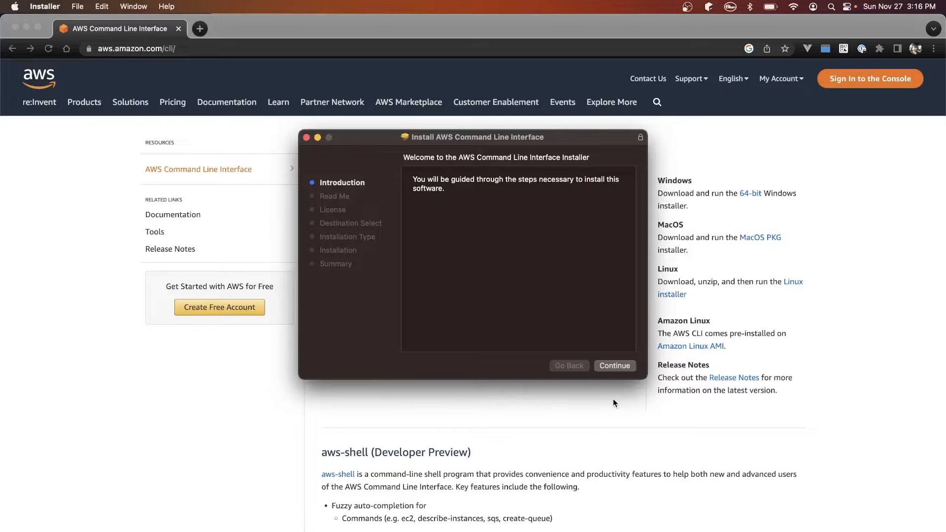
left_click(609, 365)
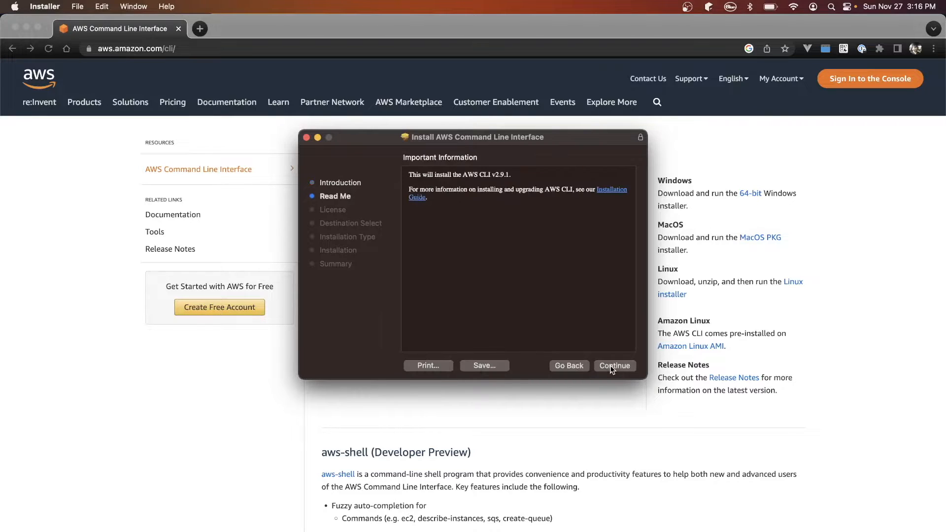
left_click(610, 365)
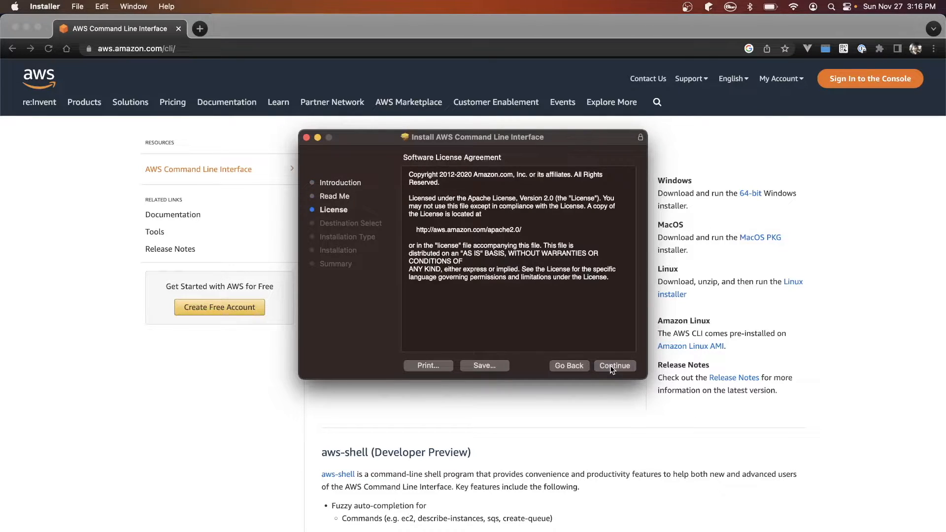
left_click(609, 365)
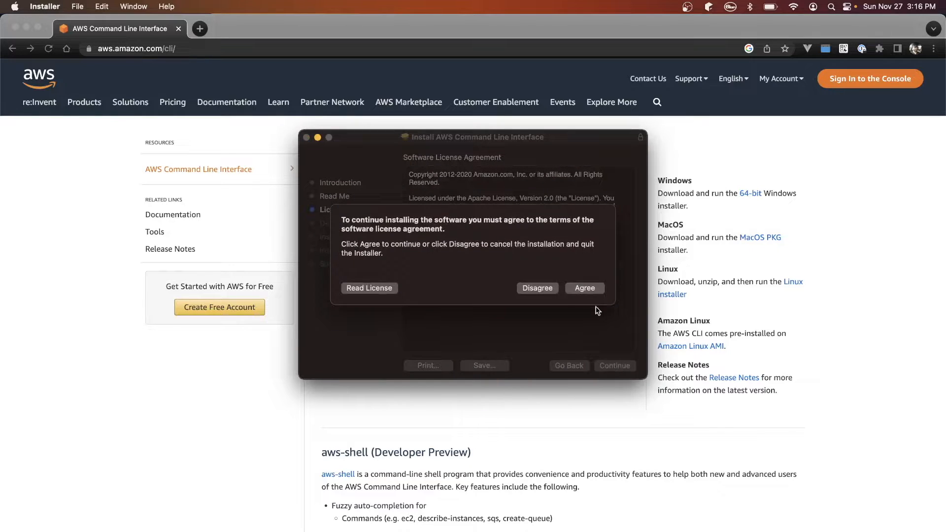
left_click(586, 288)
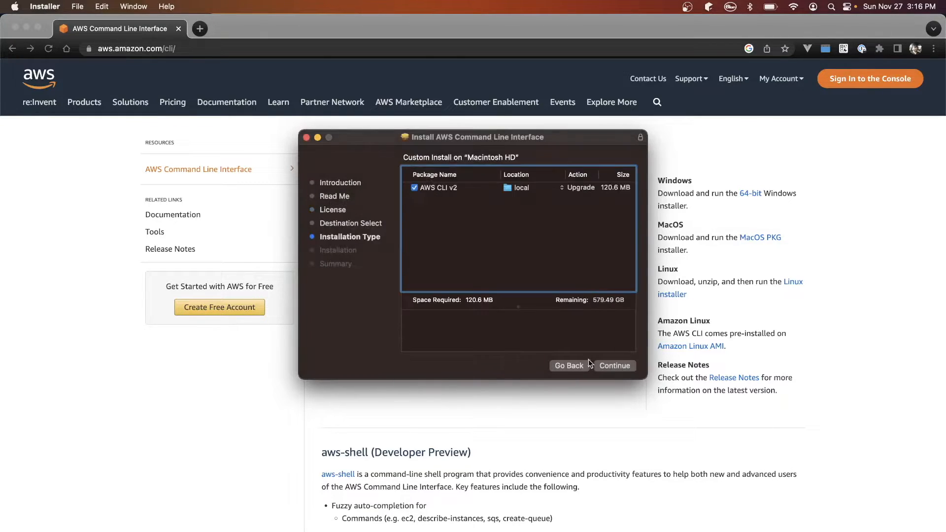
- Install AWS CLI v2 with password authorization, close the installer and move the package to Trash
left_click(614, 365)
left_click(615, 366)
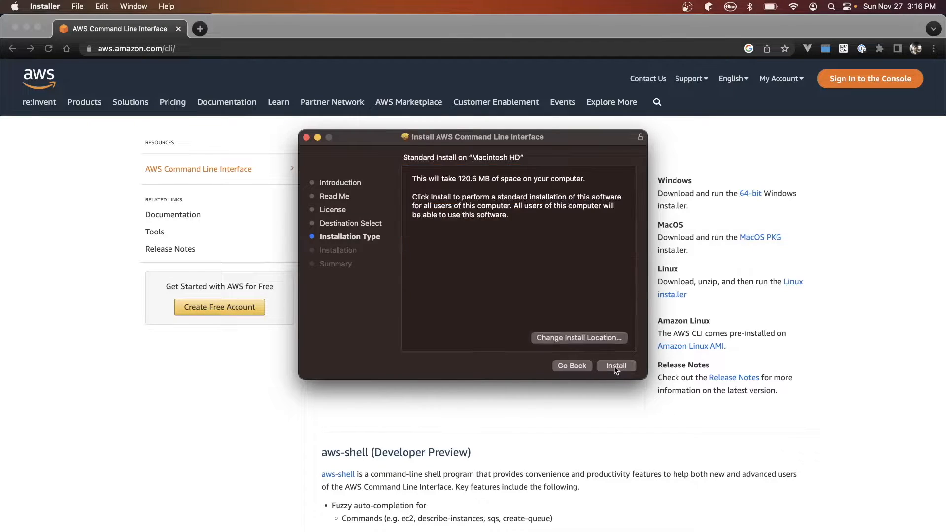
left_click(615, 365)
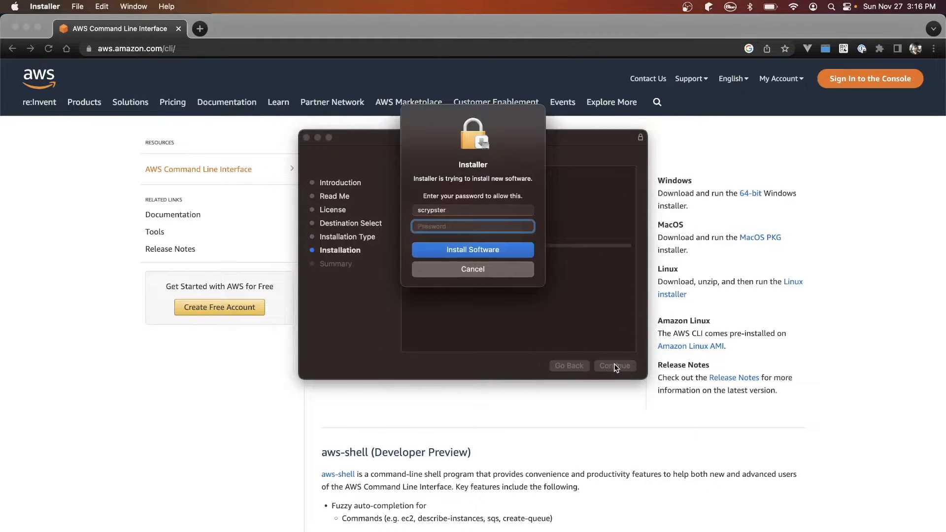
type("••••••••••")
key("Return")
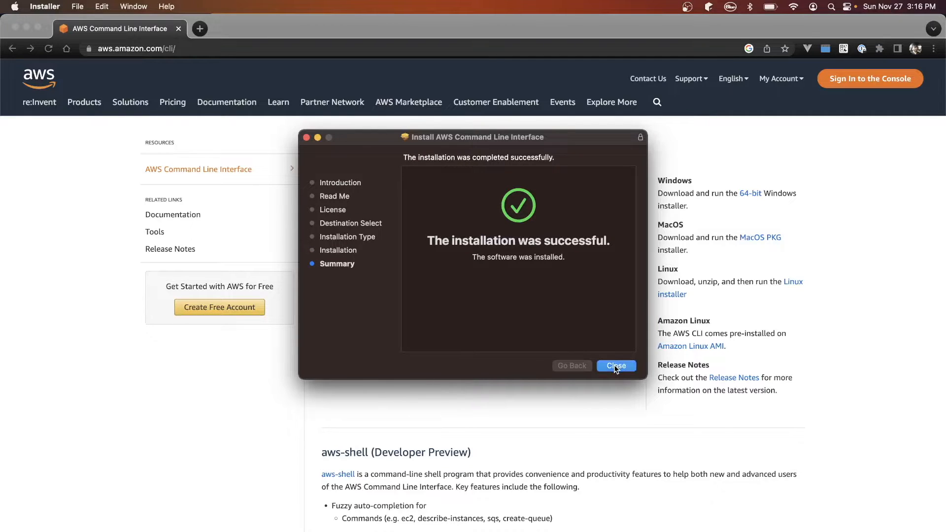
left_click(614, 365)
left_click(502, 310)
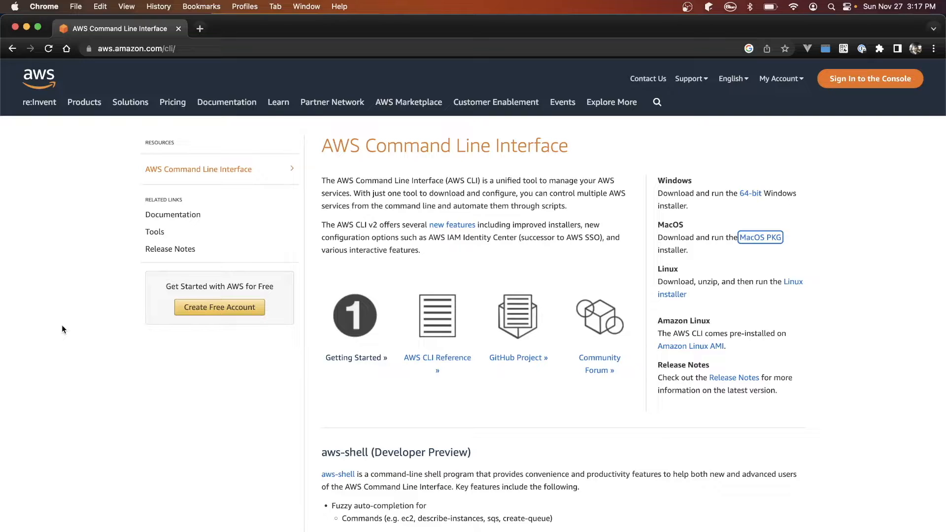
- Launch Terminal via Spotlight, run aws to see its usage text, then return to Chrome
key("super+space")
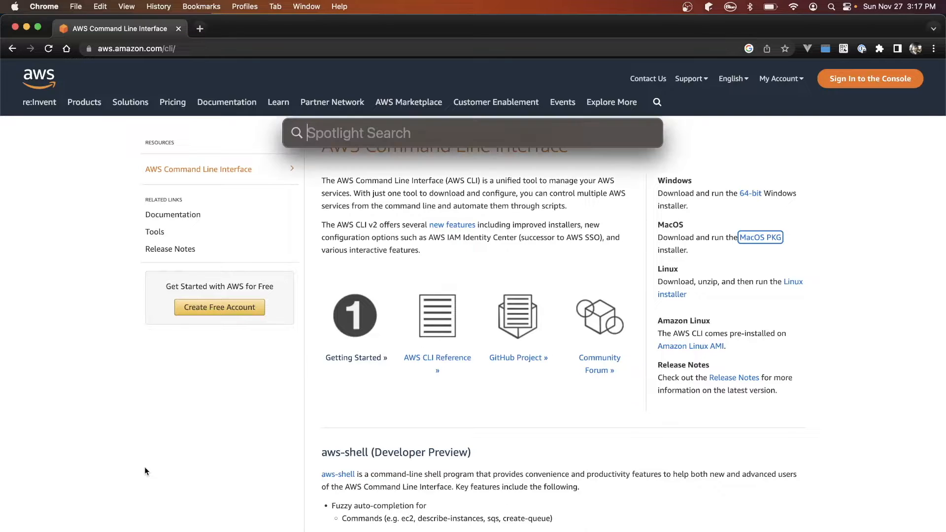
type("terminal")
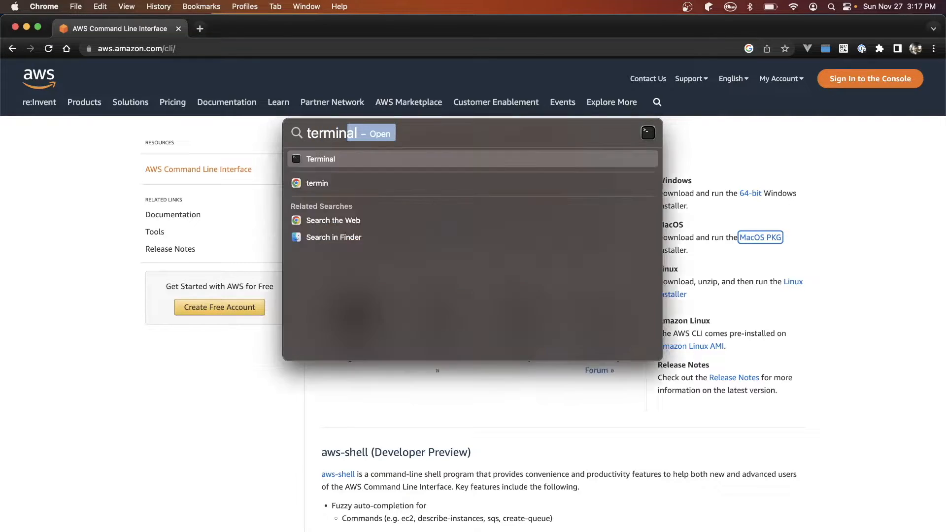
key("Return")
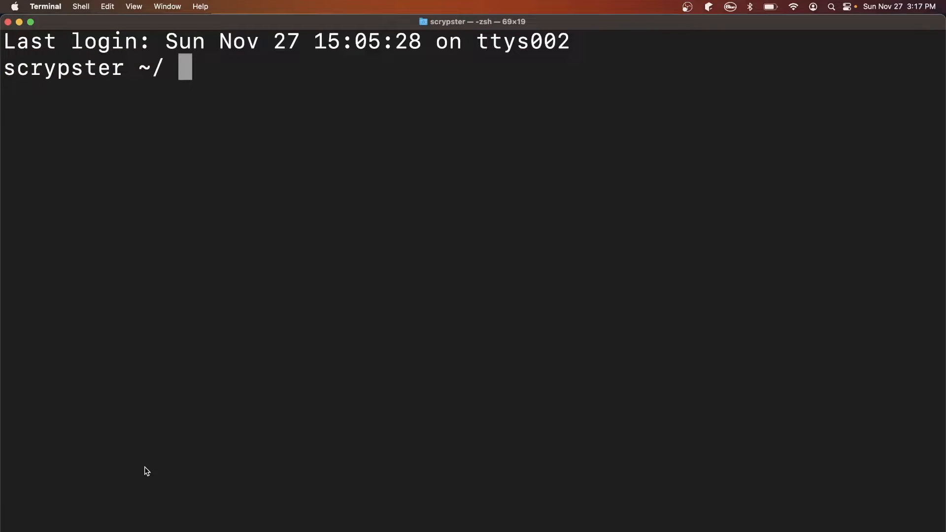
type("aws")
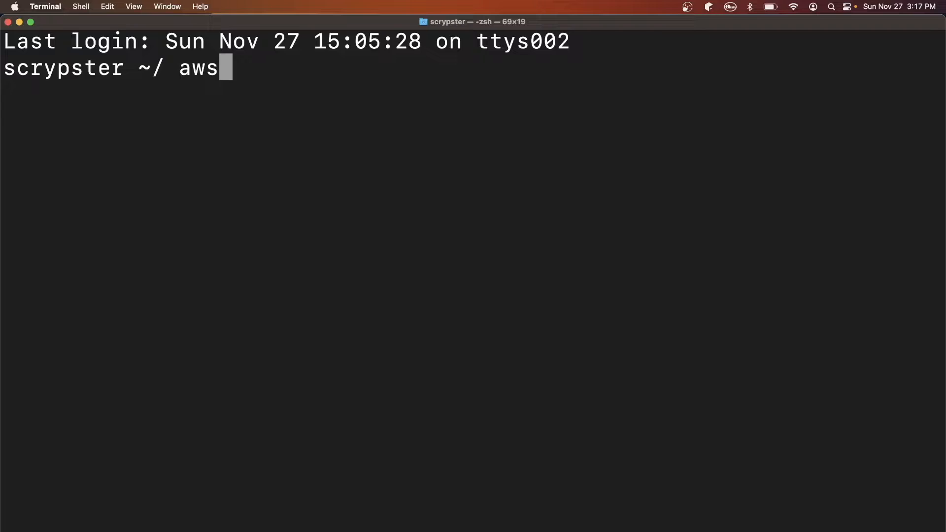
key("Return")
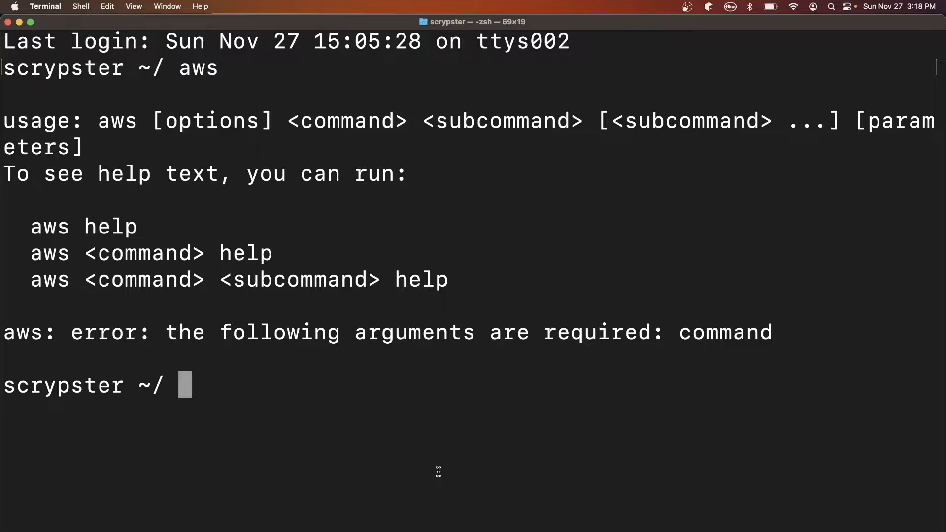
key("super+Tab")
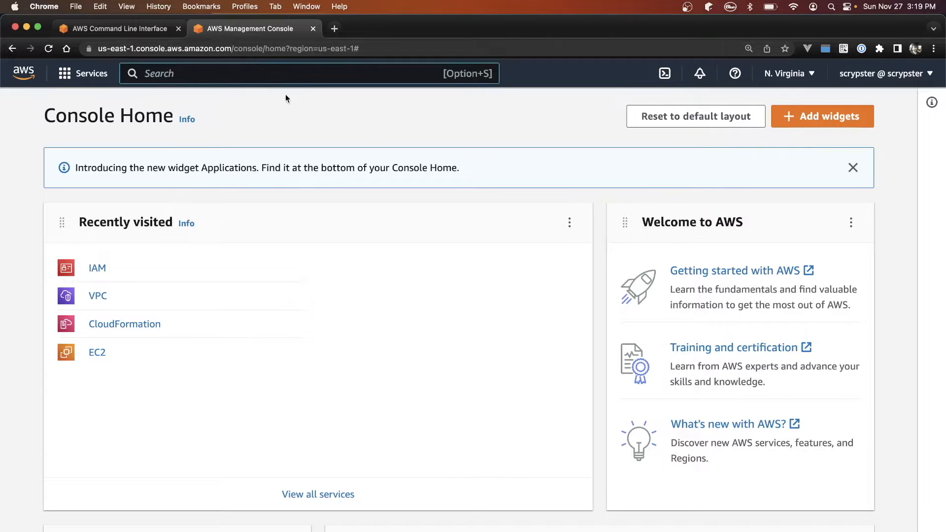
type("iam")
- Open the IAM service from the console's Services search for 'iam'
key("Return")
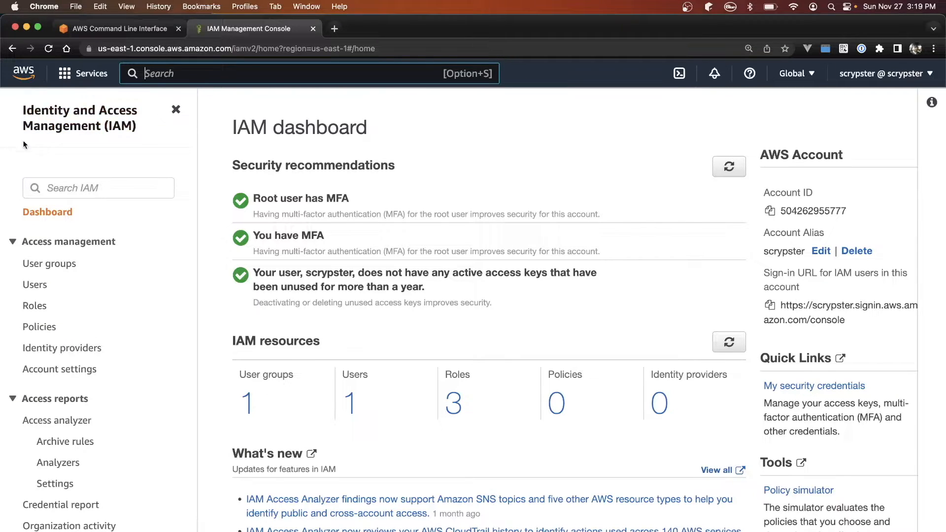
- Create a new access key from the only IAM user's Security credentials
left_click(35, 285)
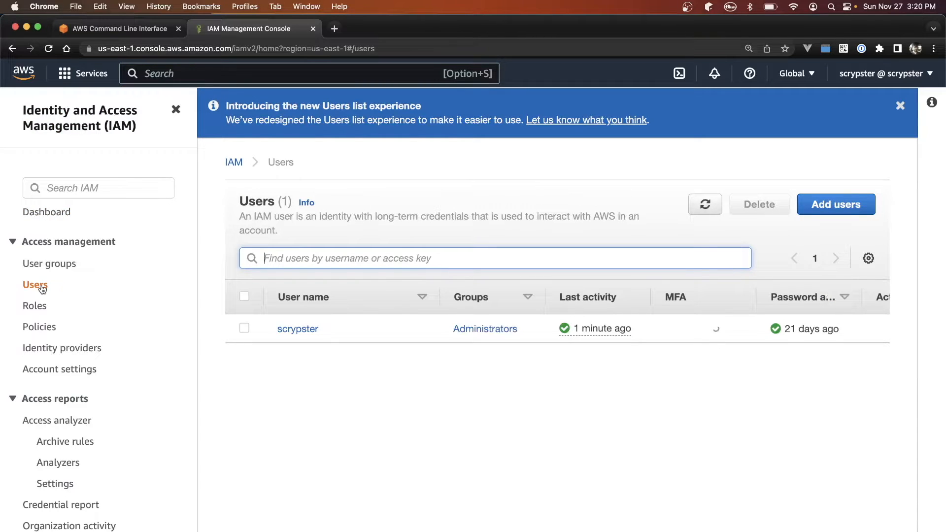
left_click(298, 329)
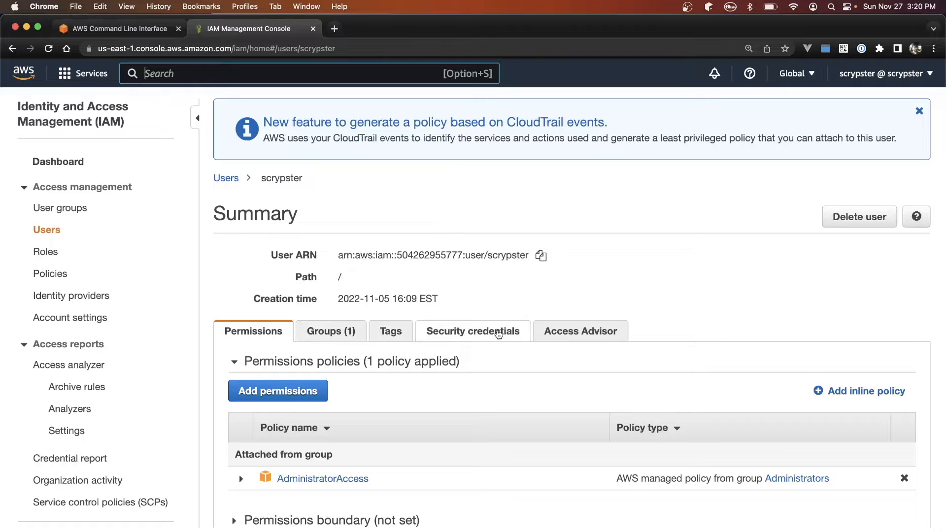
left_click(497, 332)
scroll(497, 334, "down", 4)
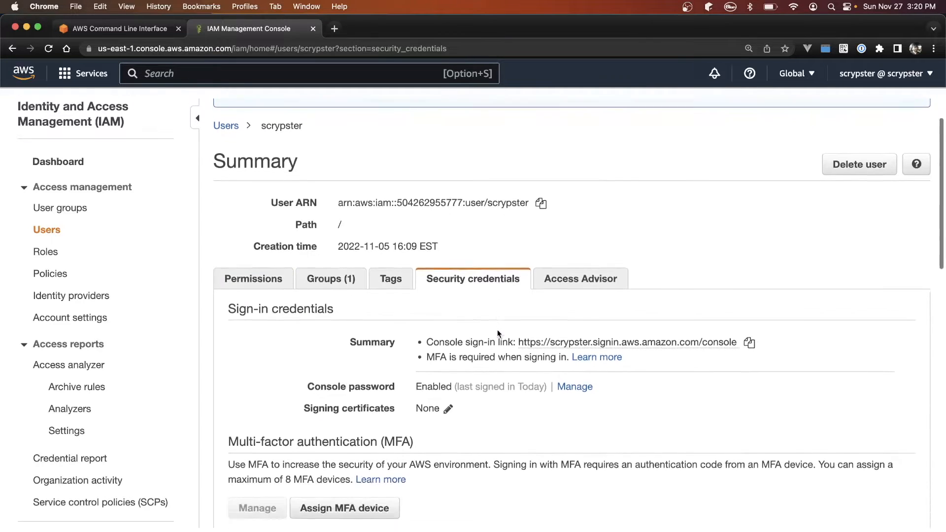
scroll(498, 334, "down", 3)
scroll(498, 334, "down", 5)
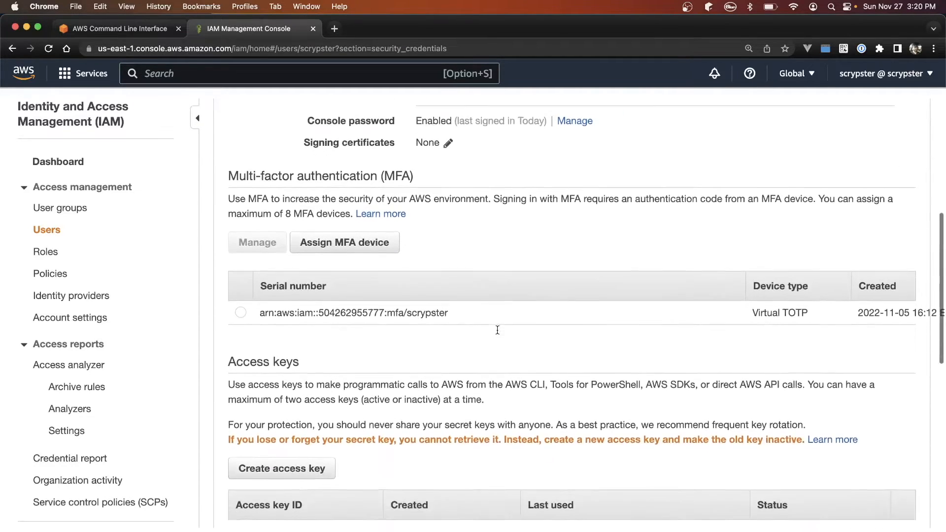
scroll(498, 333, "down", 1)
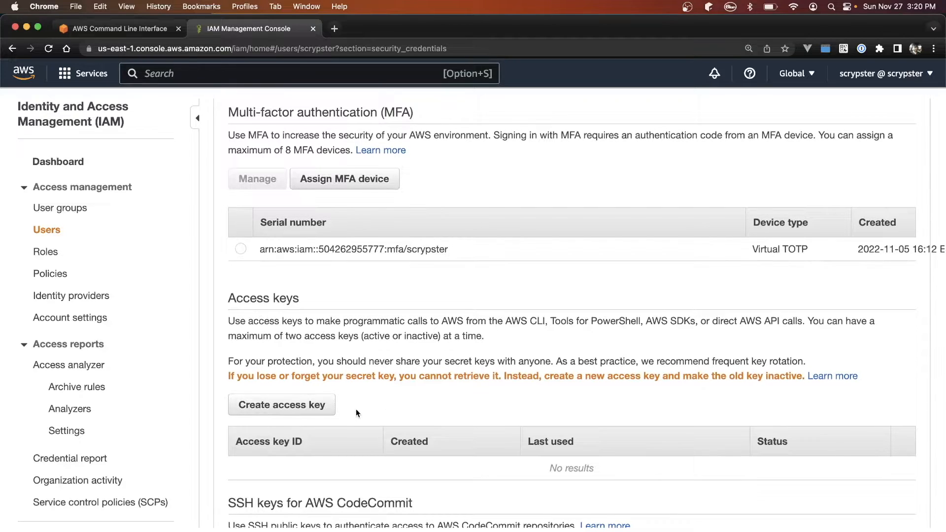
left_click(281, 405)
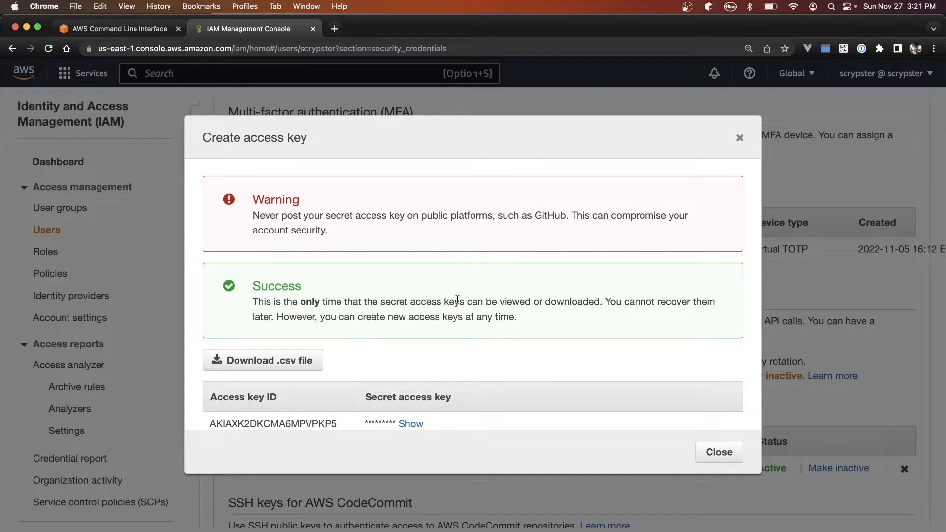
- Highlight the one-time viewing warning for the secret key and switch to Terminal
left_click_drag(604, 303, 234, 306)
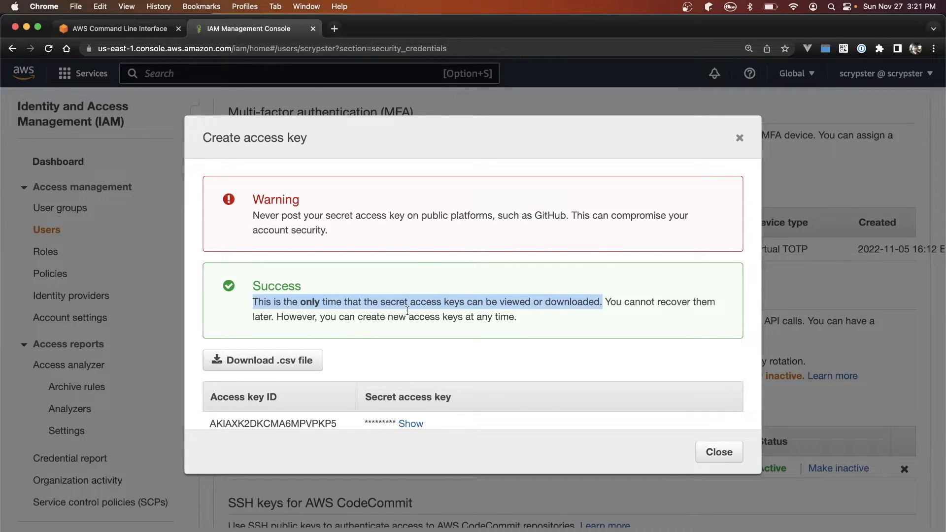
scroll(496, 325, "down", 2)
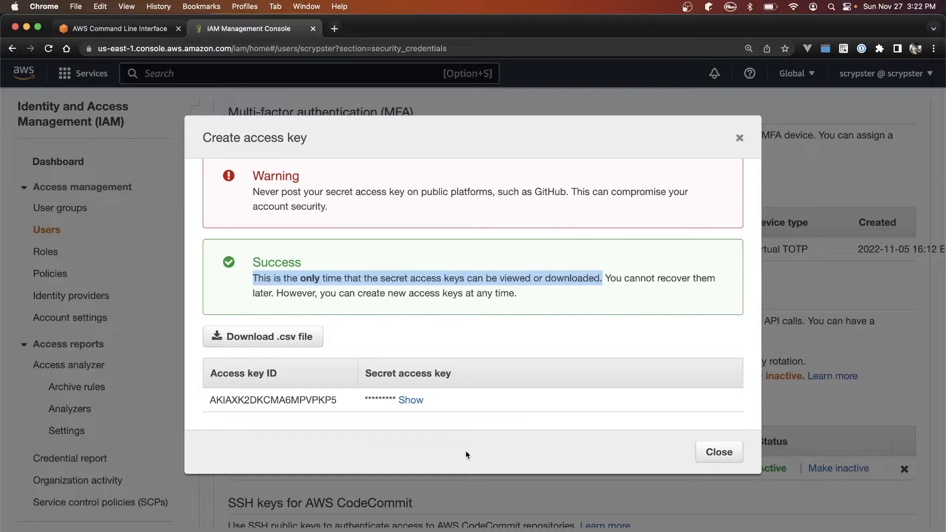
key("super+Tab")
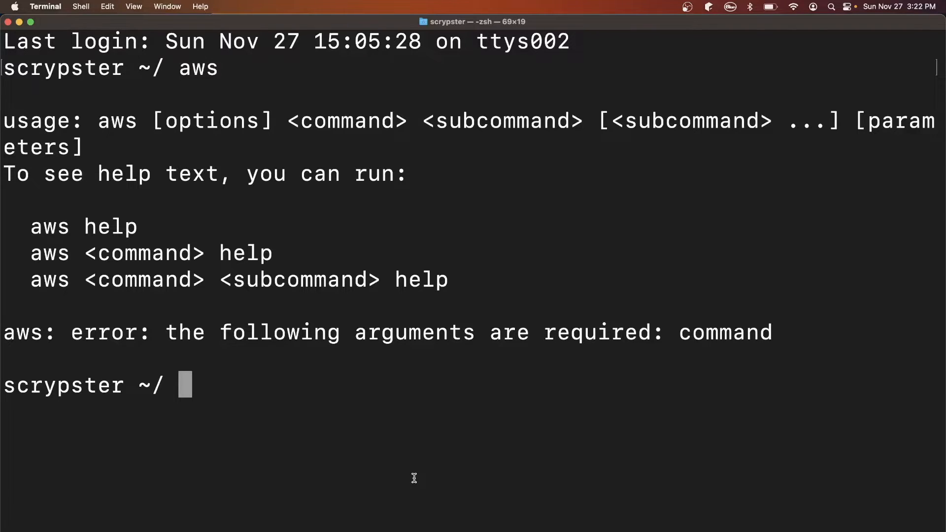
type("aws con")
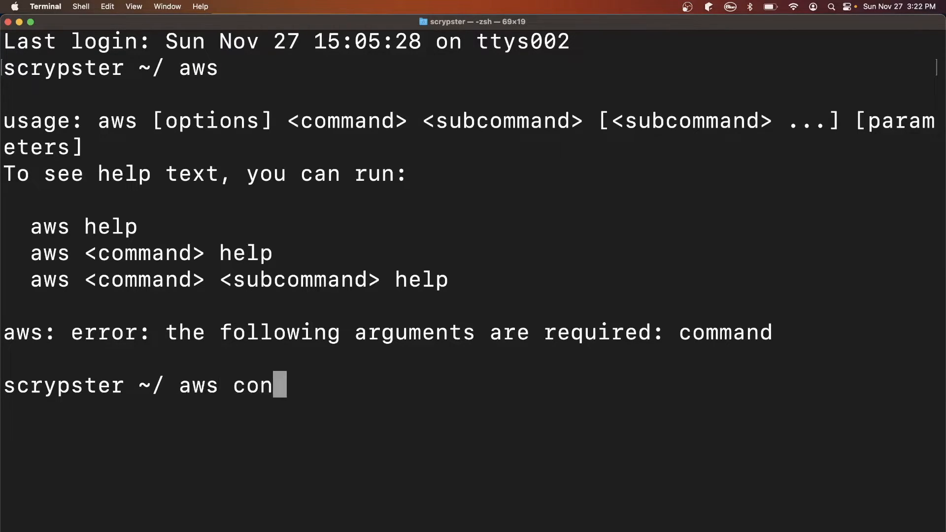
type("figure")
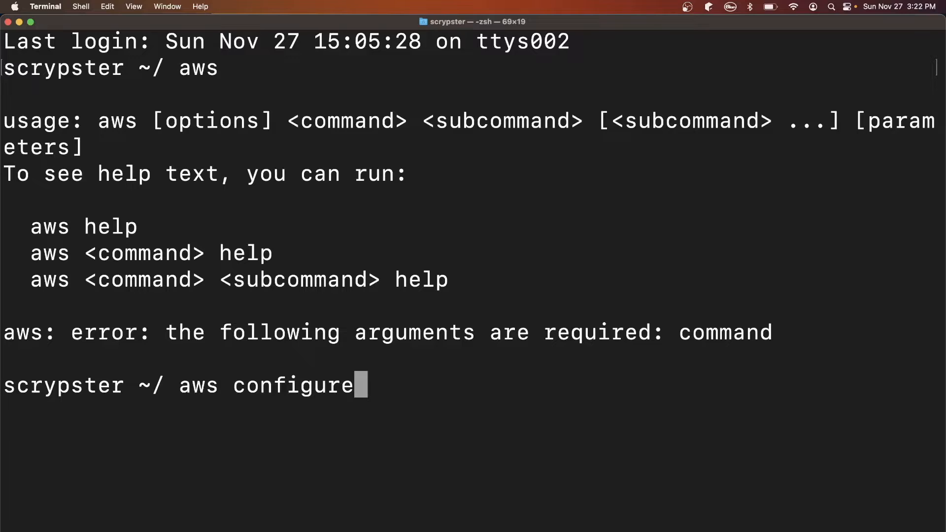
- Run aws configure with the pasted access key and secret, region us-east-1 and json output, then clear the screen
key("Return")
key("super+v")
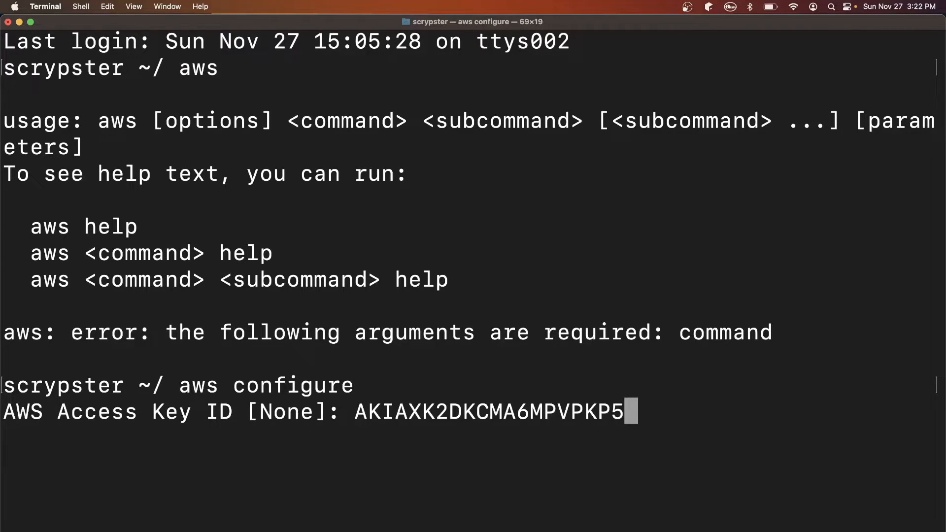
key("Return")
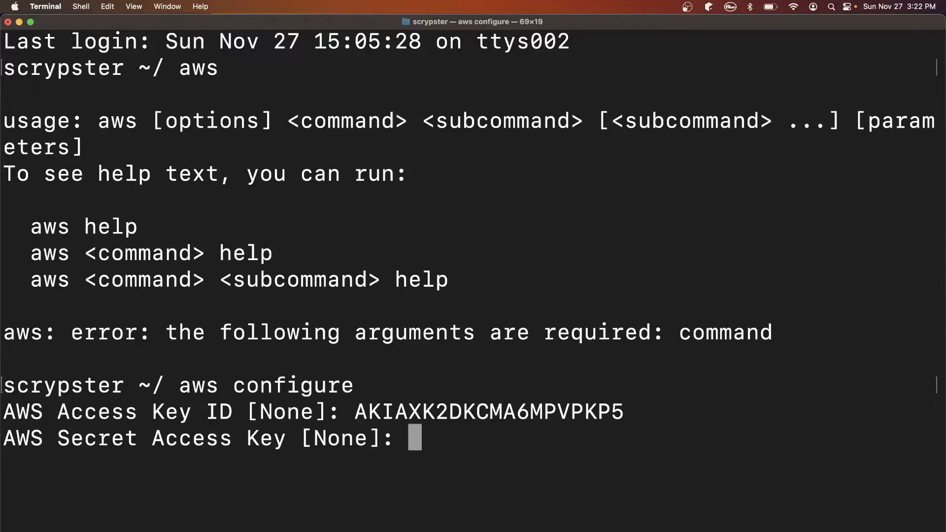
key("super+v")
key("Return")
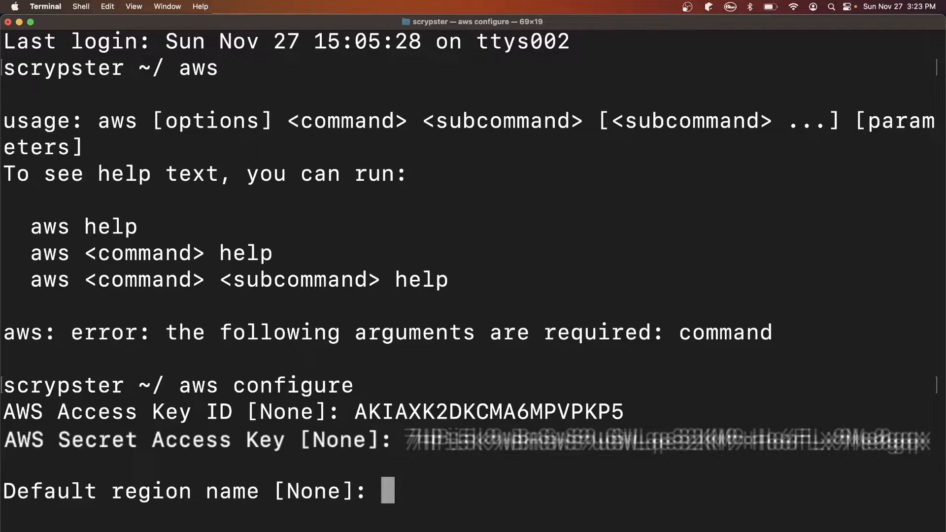
type("us-east-1")
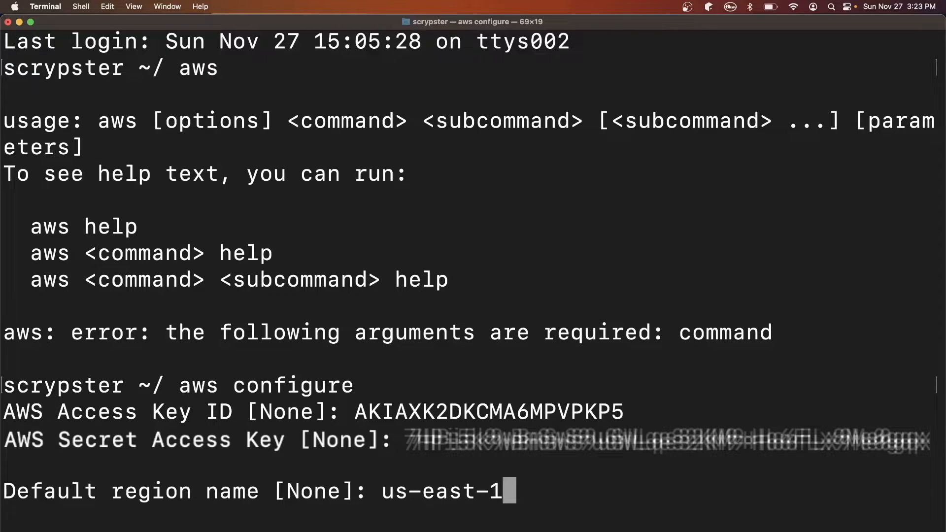
key("Return")
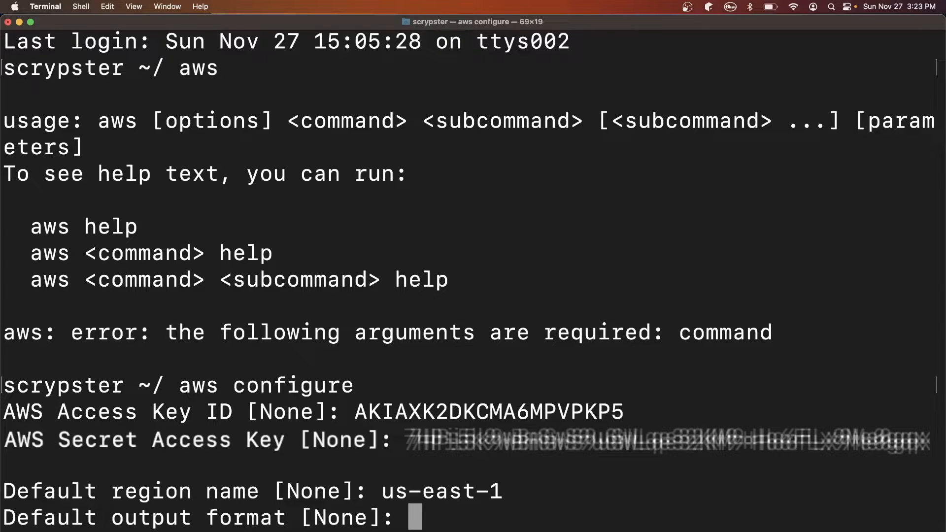
type("json")
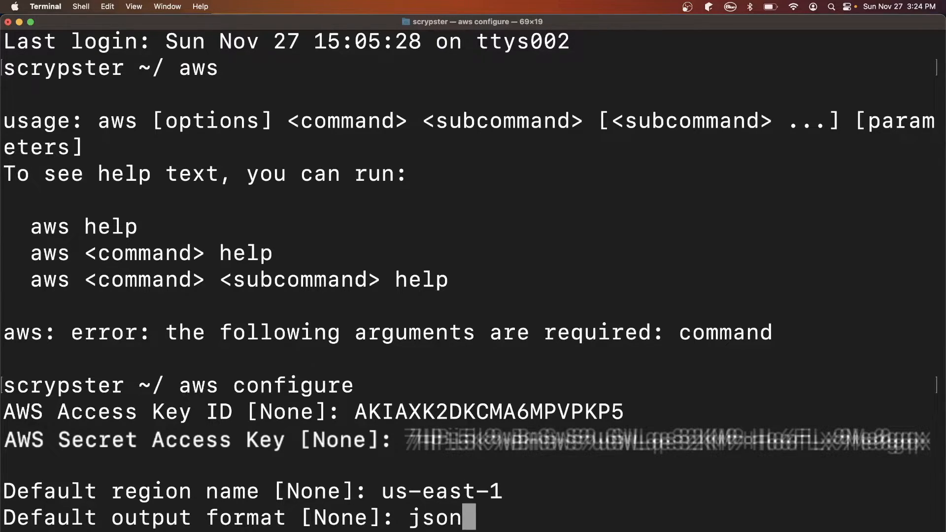
key("Return")
key("ctrl+l")
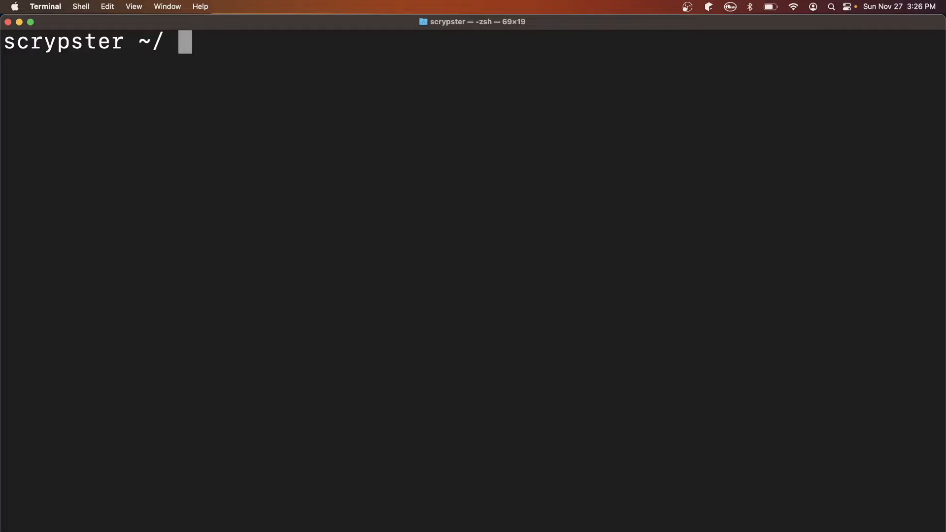
type("cd ~/.")
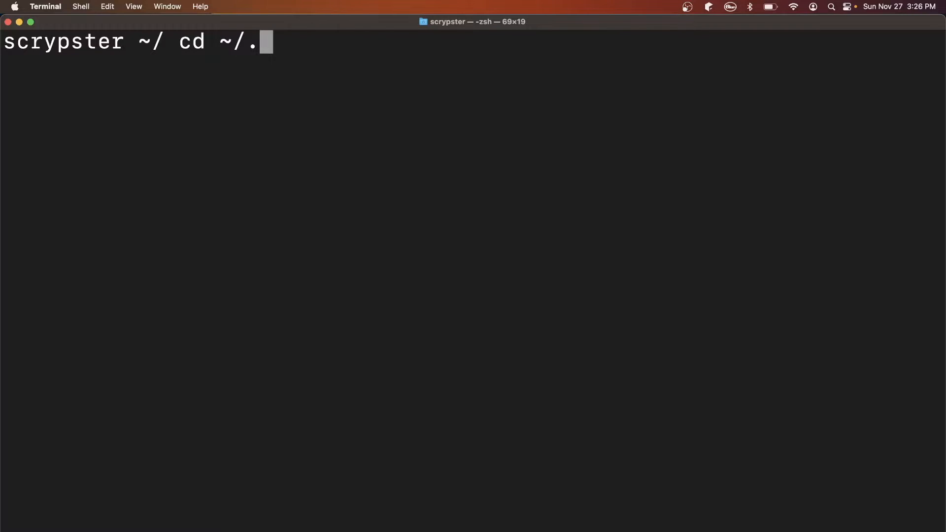
type("aws")
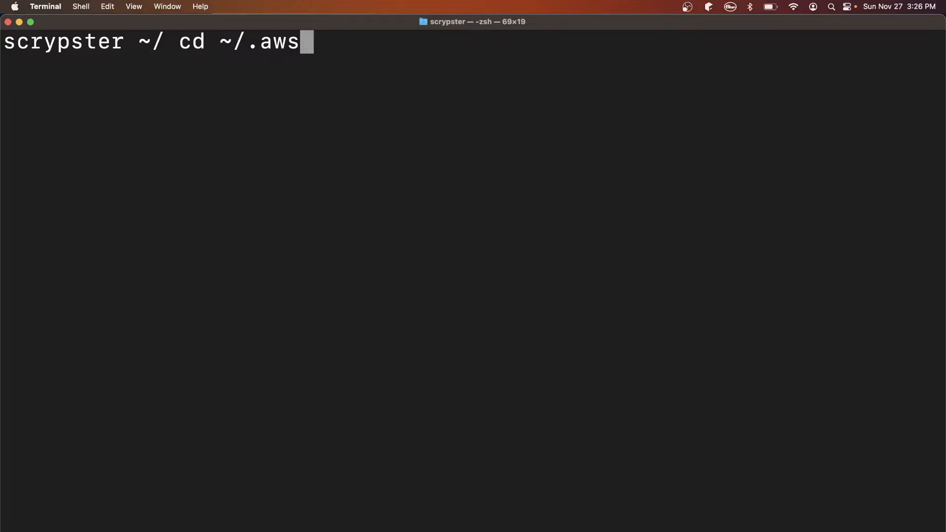
- Change into ~/.aws, list config and credentials, and view the config file in vim
key("Return")
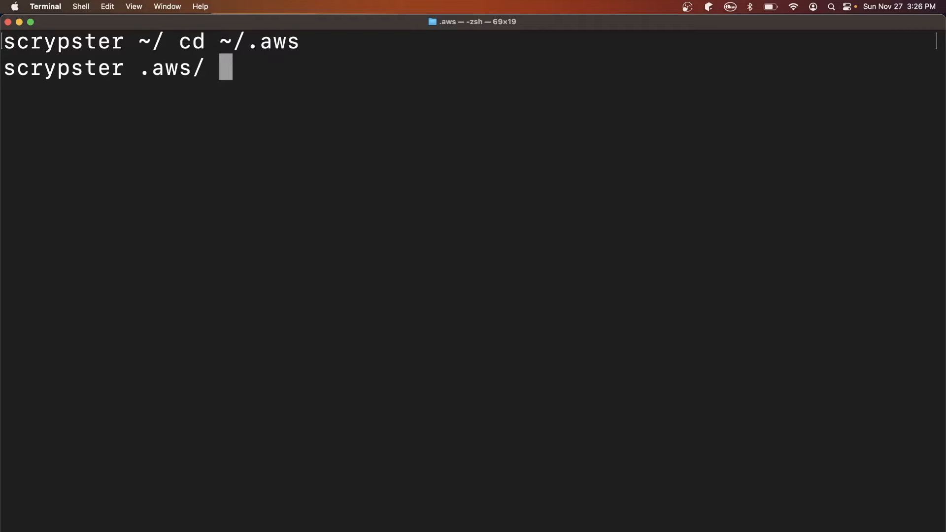
type("ls")
key("Return")
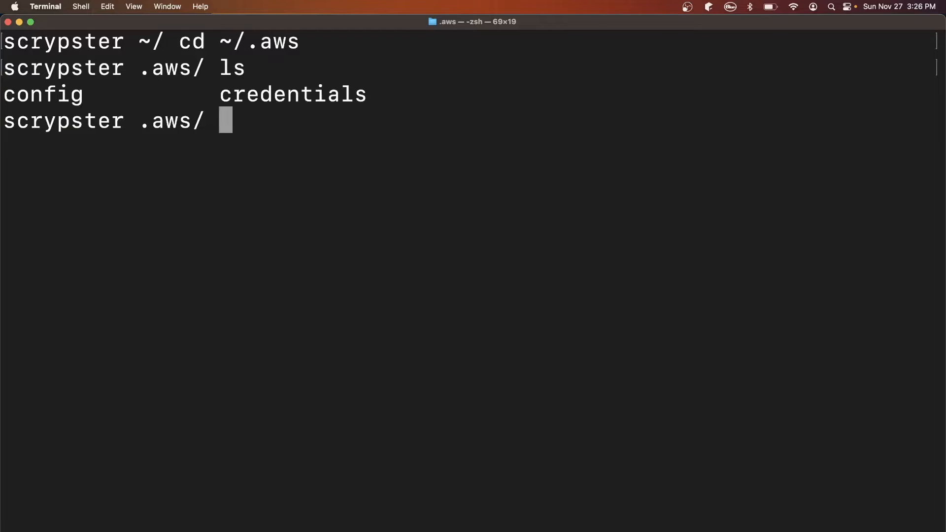
type("vim config")
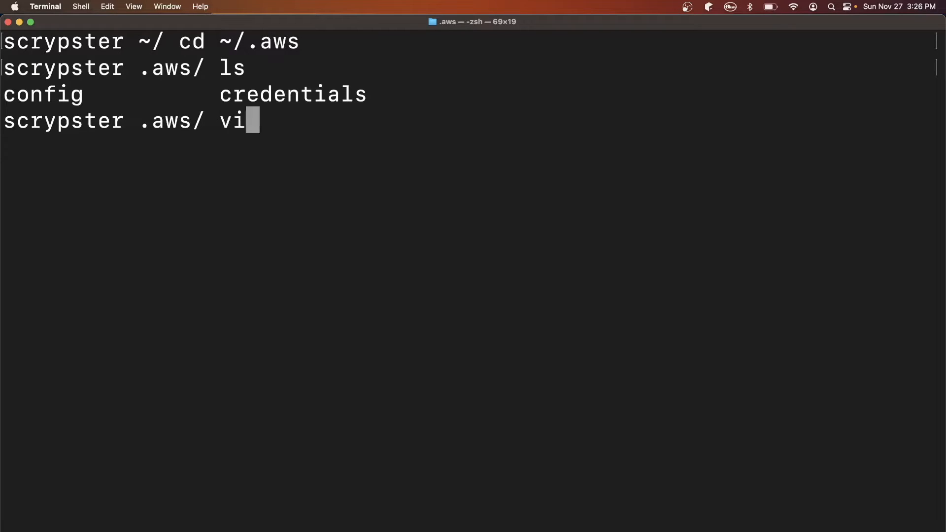
key("Return")
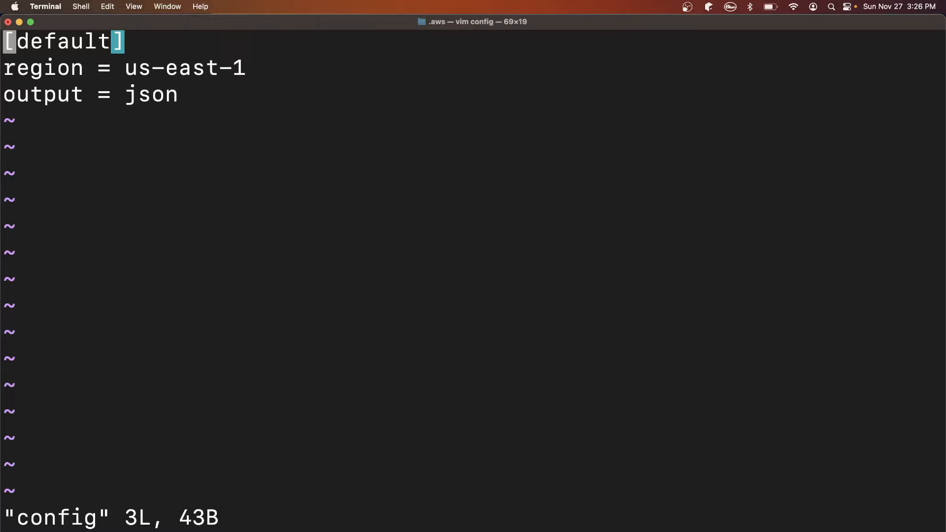
type(":q")
key("Return")
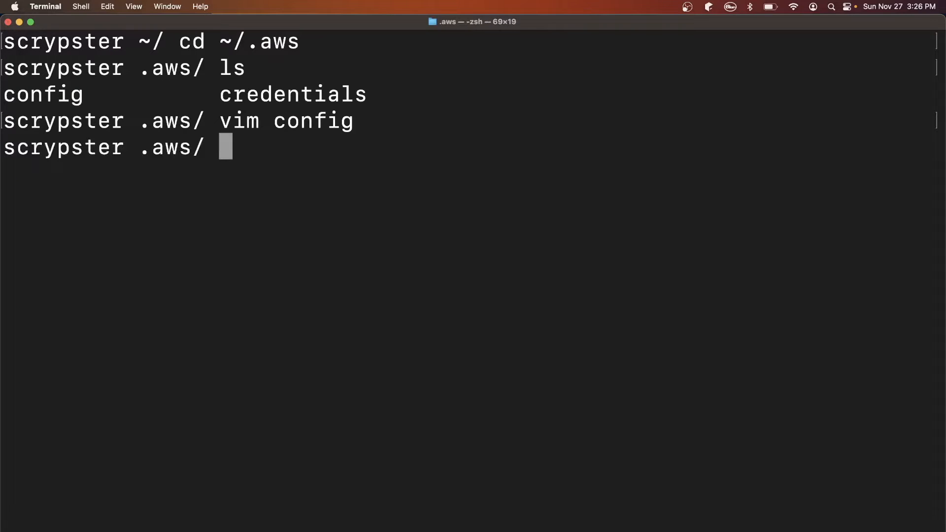
type("vim cr")
key("Tab")
- Open credentials in vim and add a [scrypster] section header below the default profile
key("Return")
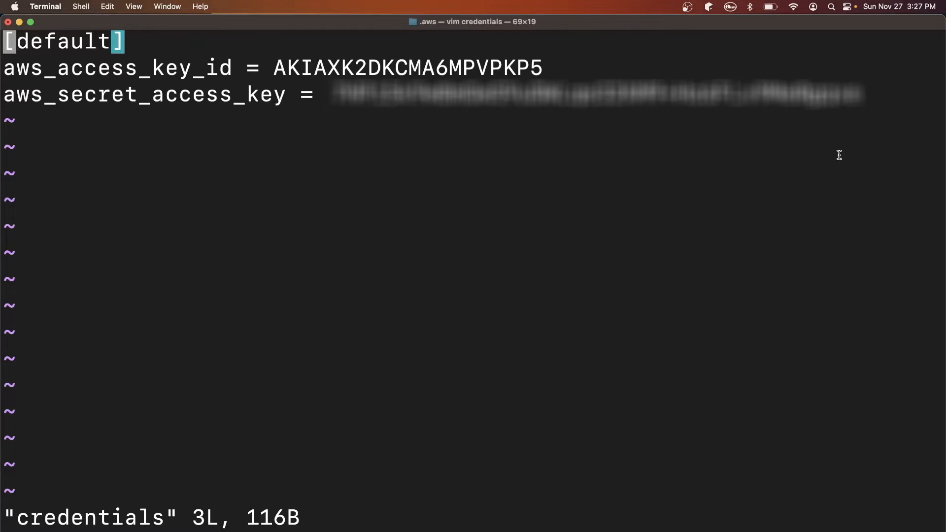
left_click_drag(326, 95, 3, 42)
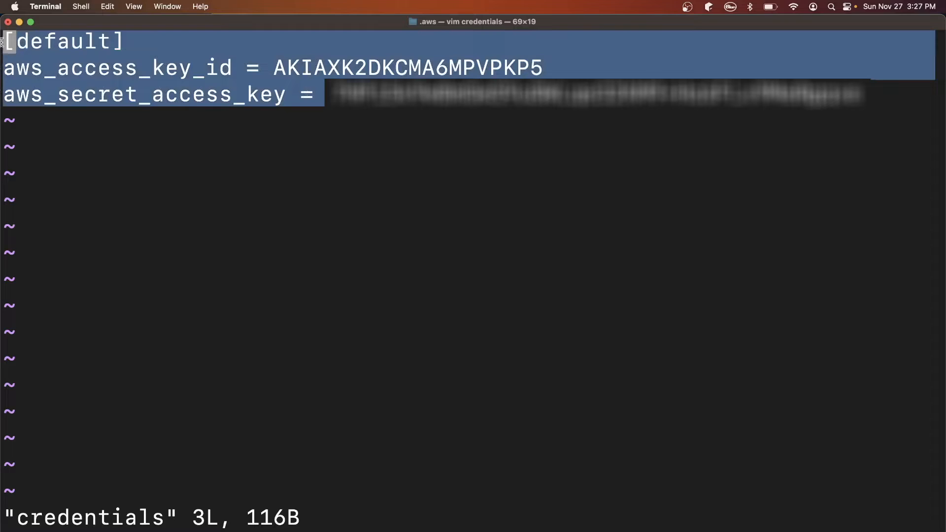
key("super+c")
left_click(3, 42)
key("j")
key("G")
key("o")
key("Return")
type("[]")
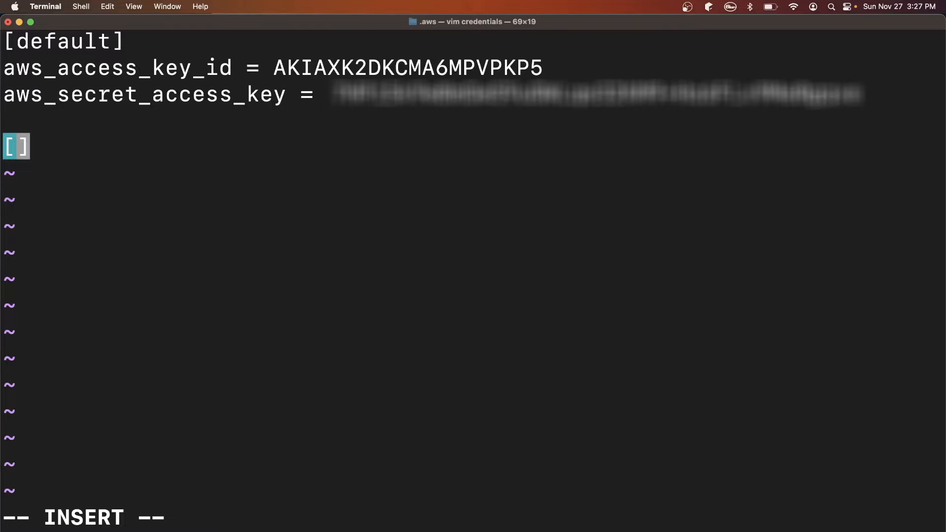
type("scrypster")
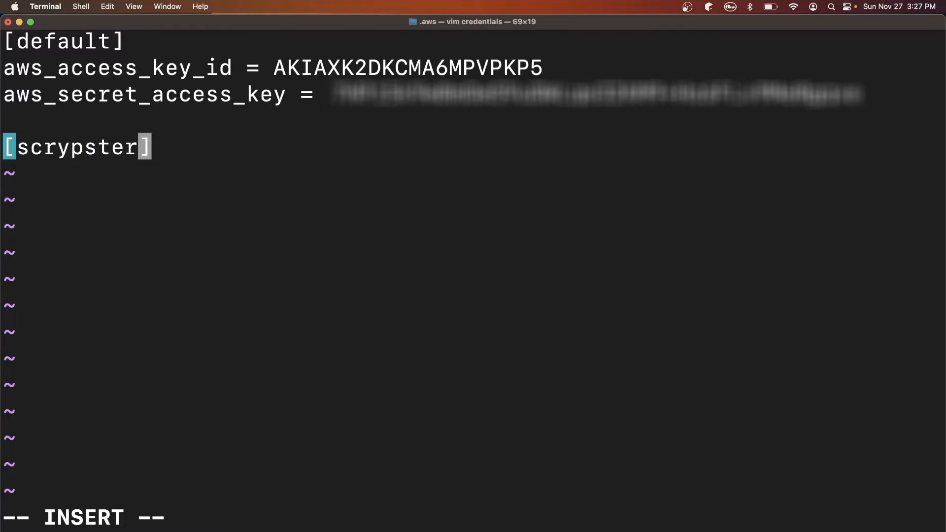
key("Right")
key("Return")
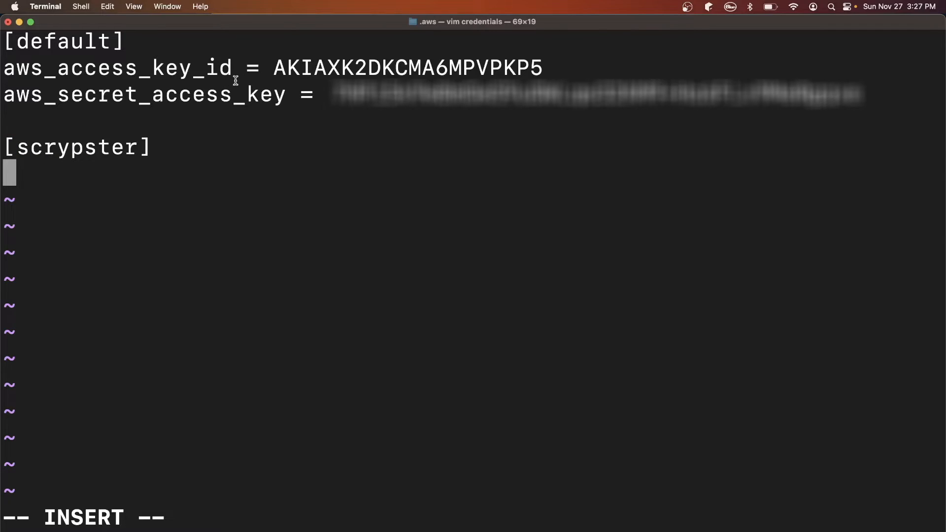
- Paste empty aws_access_key_id = and aws_secret_access_key = lines under scrypster and leave insert mode
left_click_drag(259, 68, 1, 68)
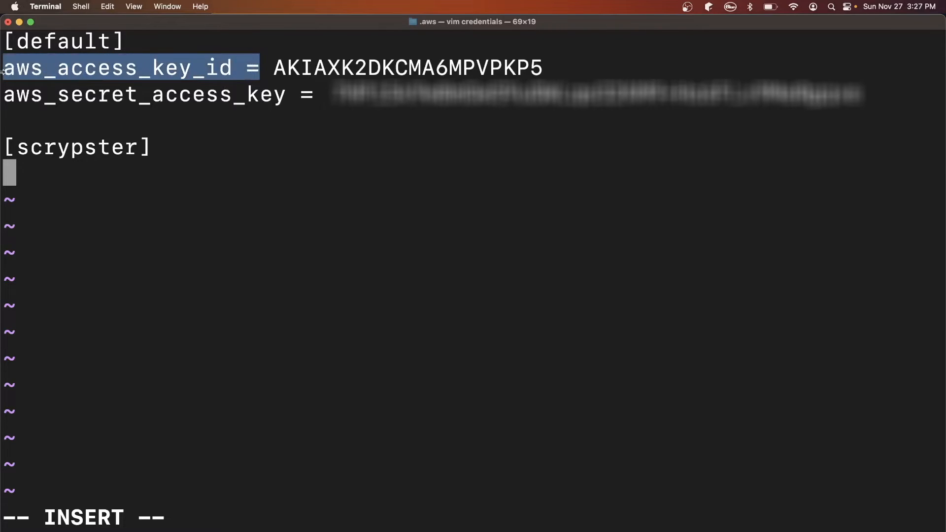
key("super+c")
key("super+v")
key("Return")
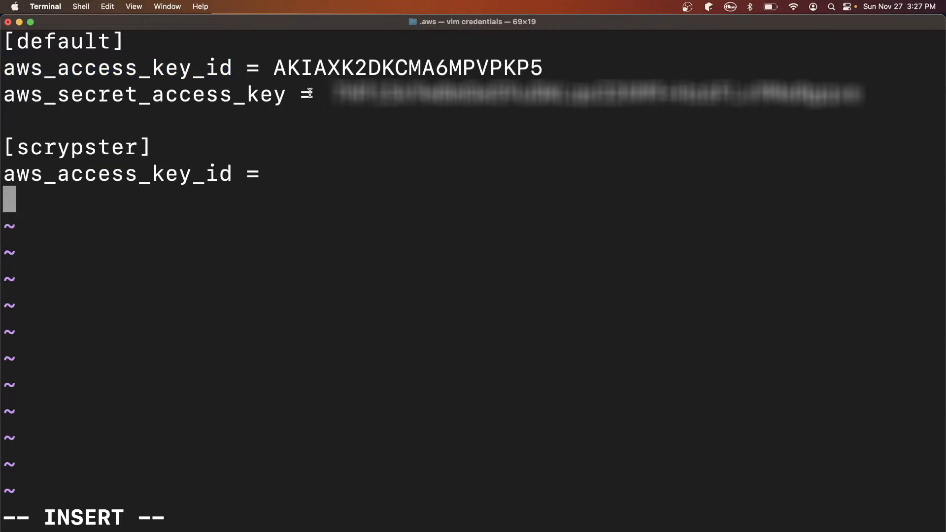
left_click_drag(314, 94, 1, 94)
key("super+c")
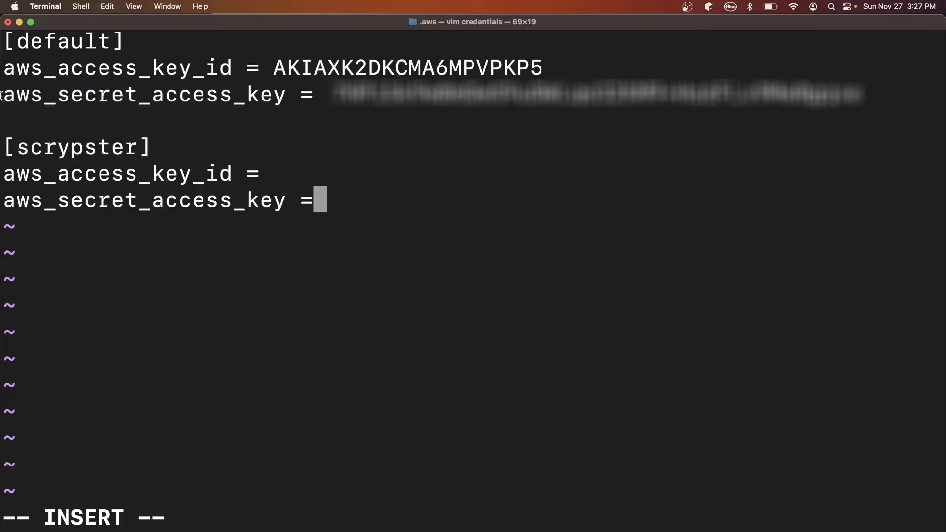
key("super+v")
key("Escape")
type(":q")
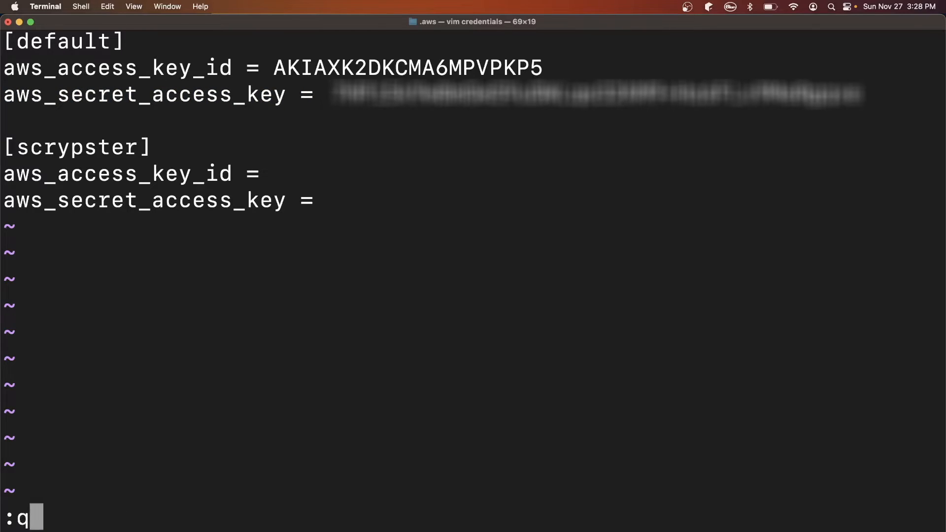
type("!")
- Quit vim without saving, clear the screen and run aws s3 ls showing the subscribe-and-like-please bucket
key("Return")
type("crypster .aws/ c")
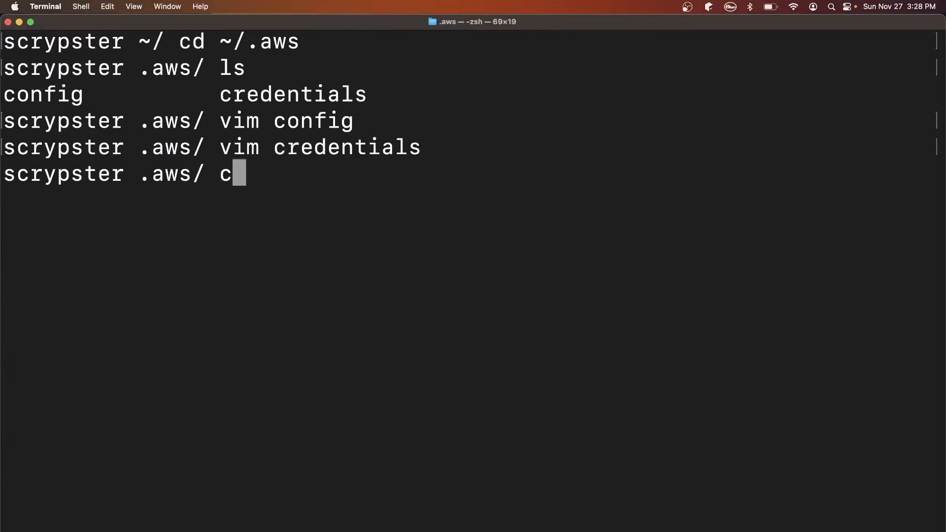
type("lear")
key("Return")
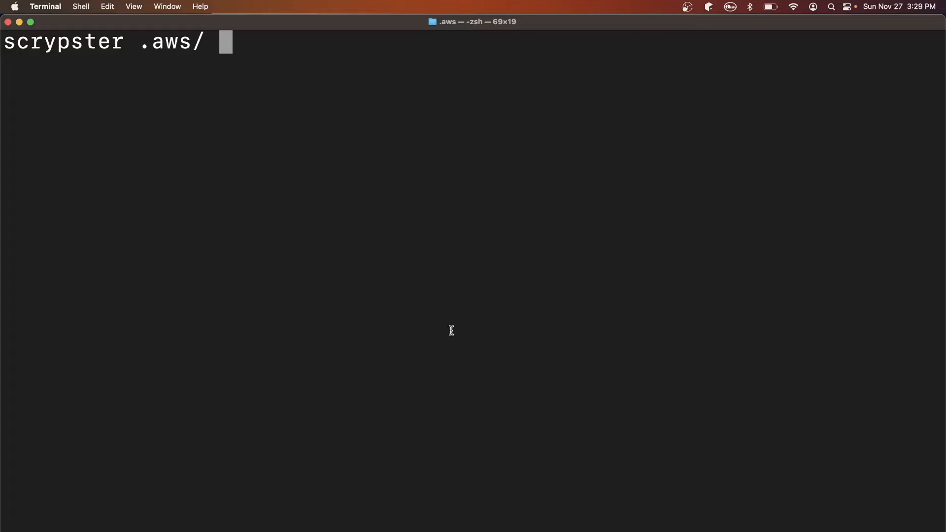
type("aws s3 ls")
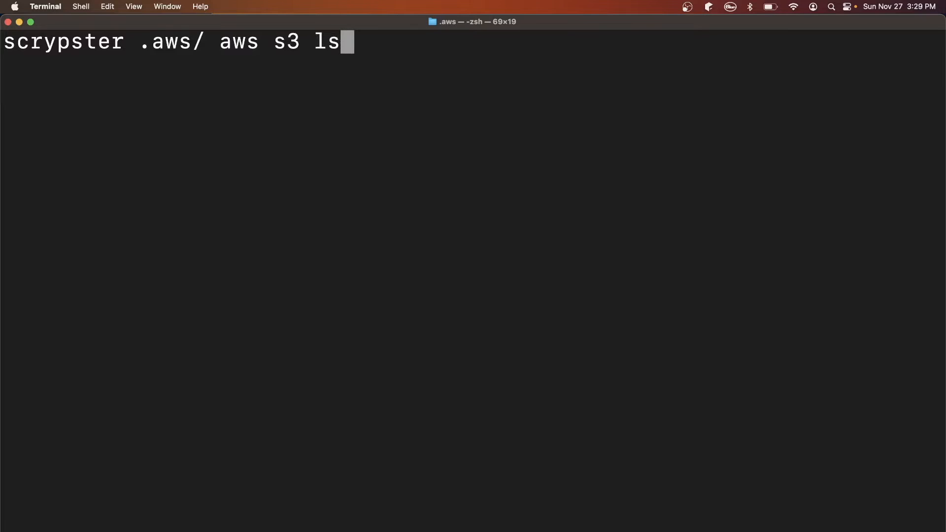
key("Return")
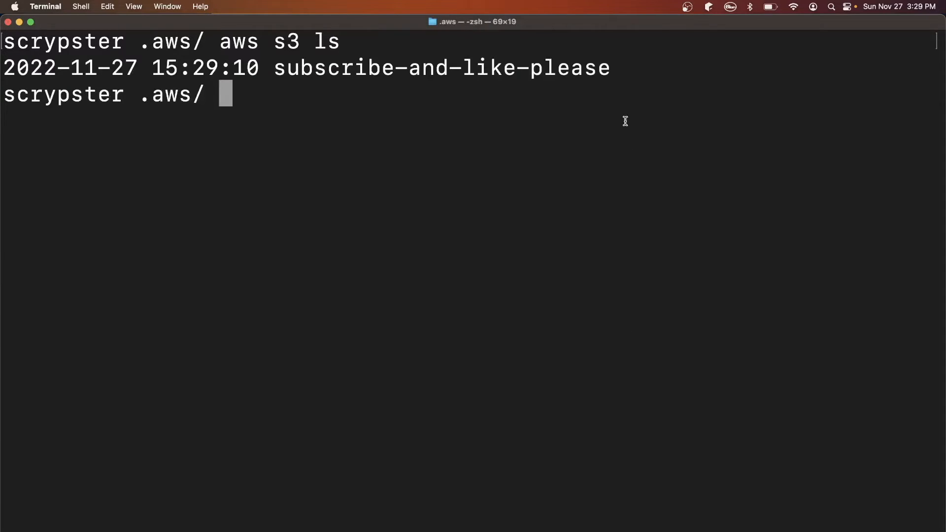
left_click_drag(621, 66, 280, 69)
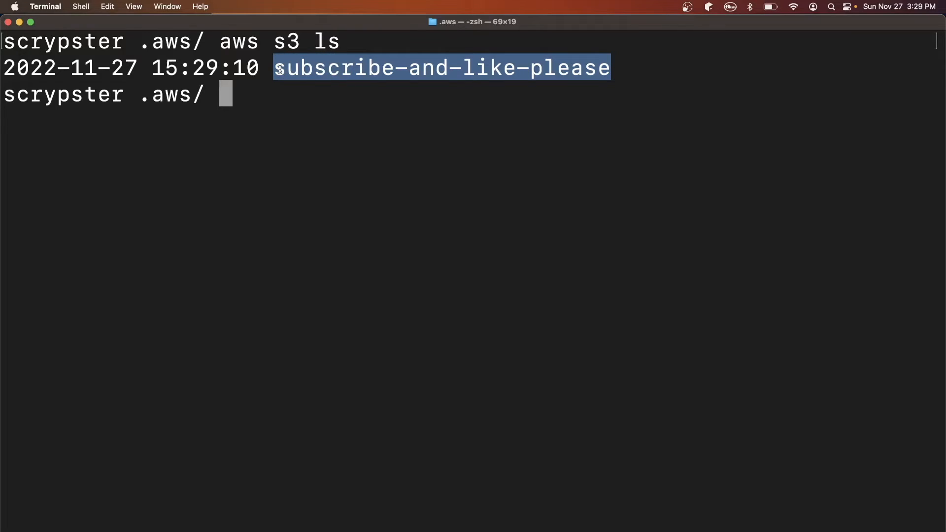
left_click(340, 107)
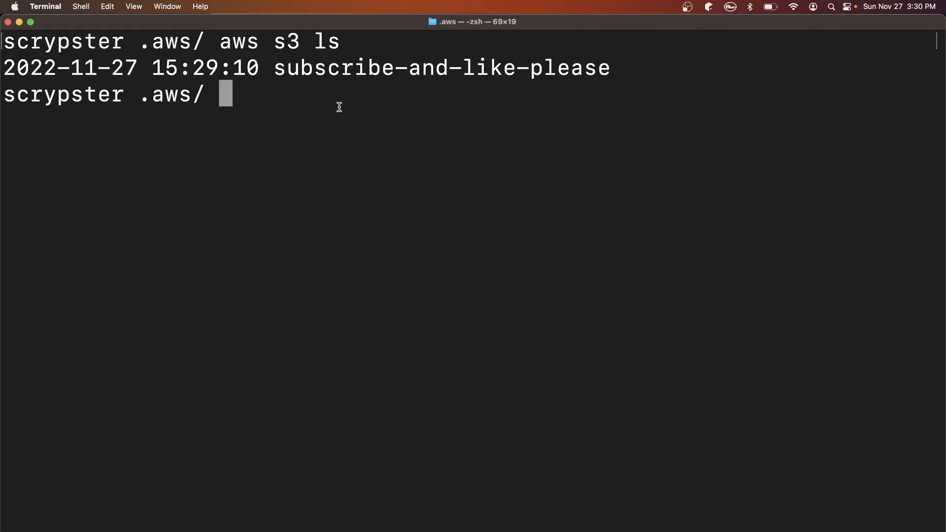
type("aws ")
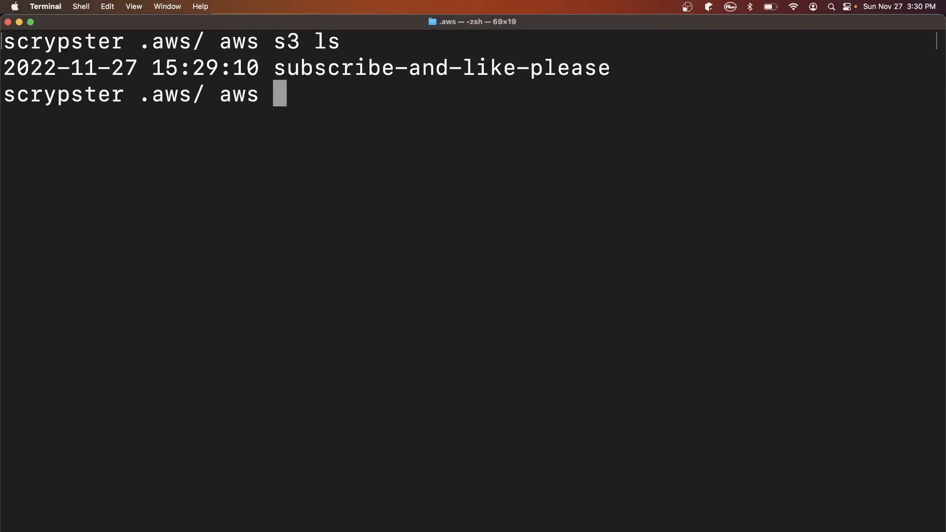
type("--profile")
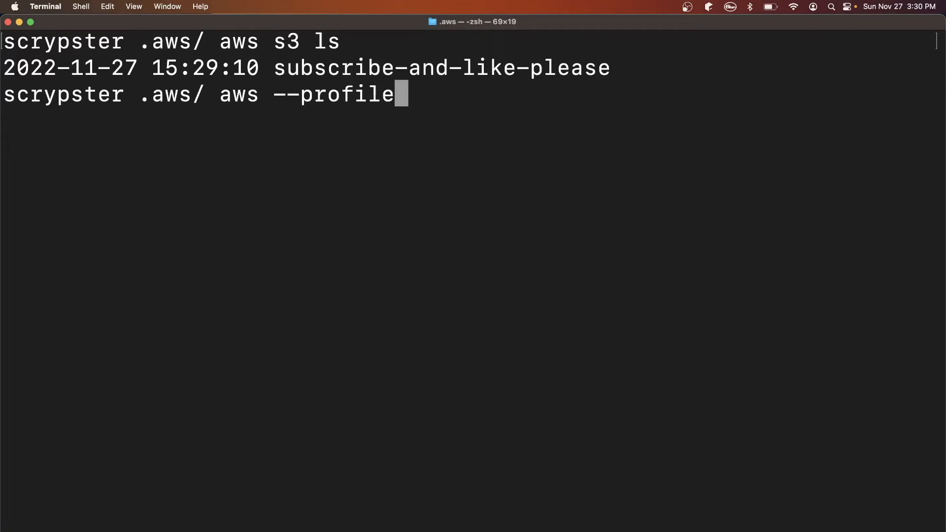
type("=")
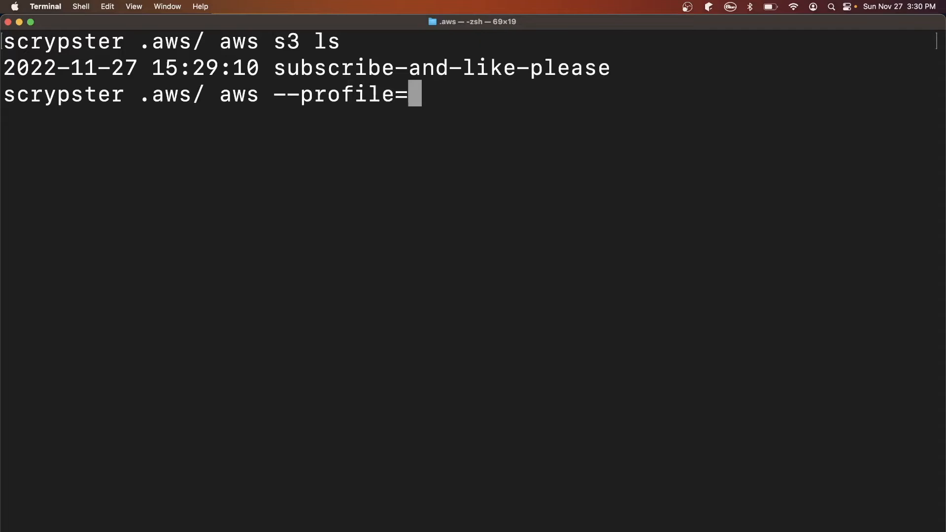
type("default s3 ")
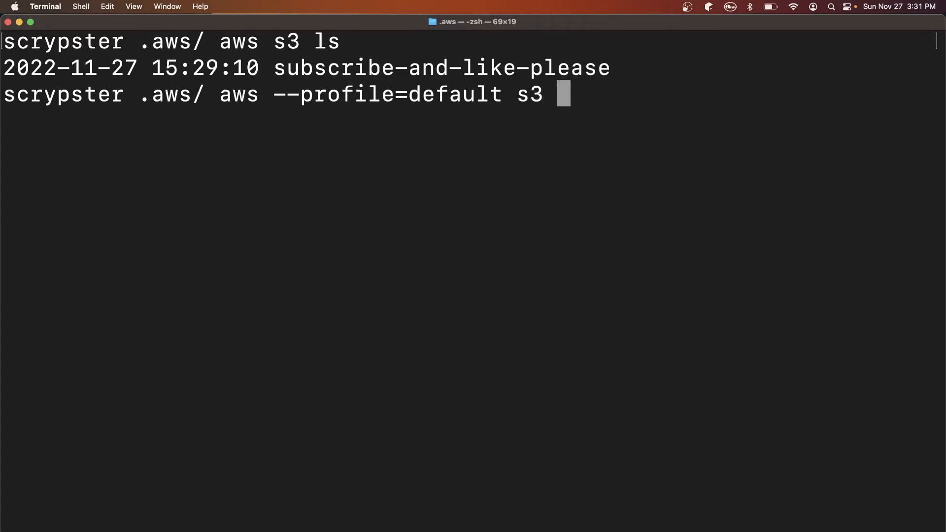
type("ls")
- Run aws --profile=default s3 ls, then rerun it with --profile=scrypster
key("Return")
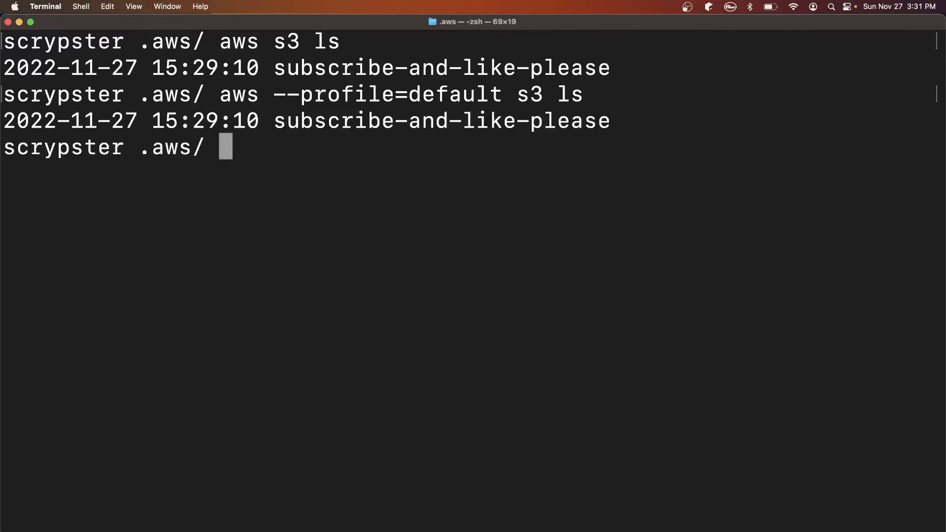
key("Up")
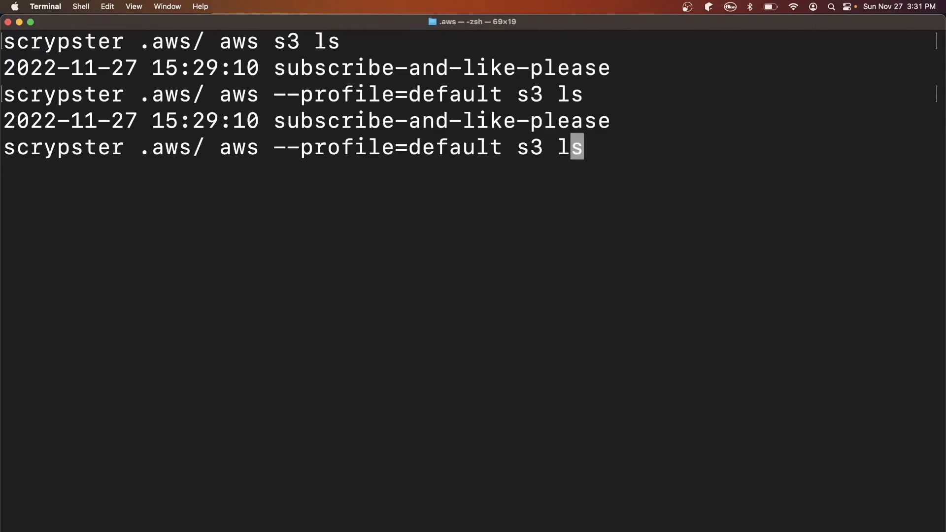
key("Left")
key("Left")
key("Left")
key("BackSpace")
key("BackSpace")
key("BackSpace")
key("BackSpace")
key("BackSpace")
key("BackSpace")
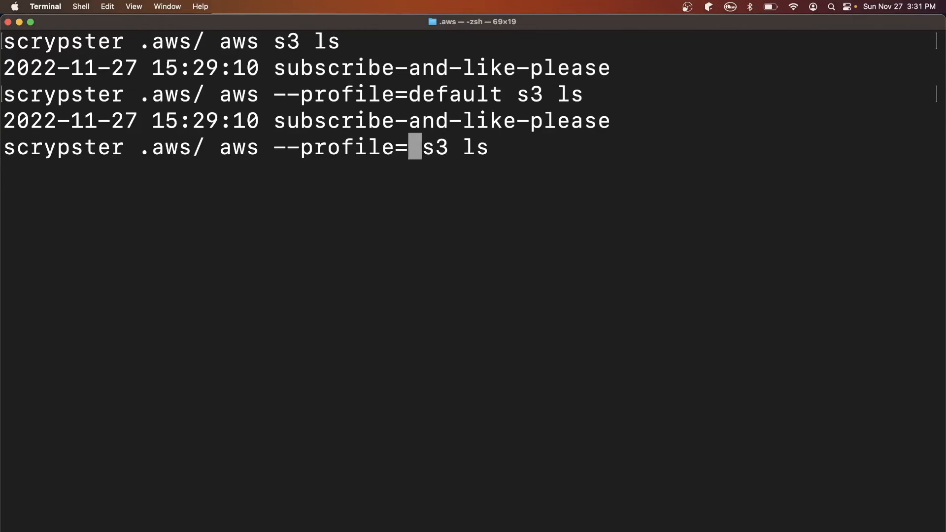
type("scrypster")
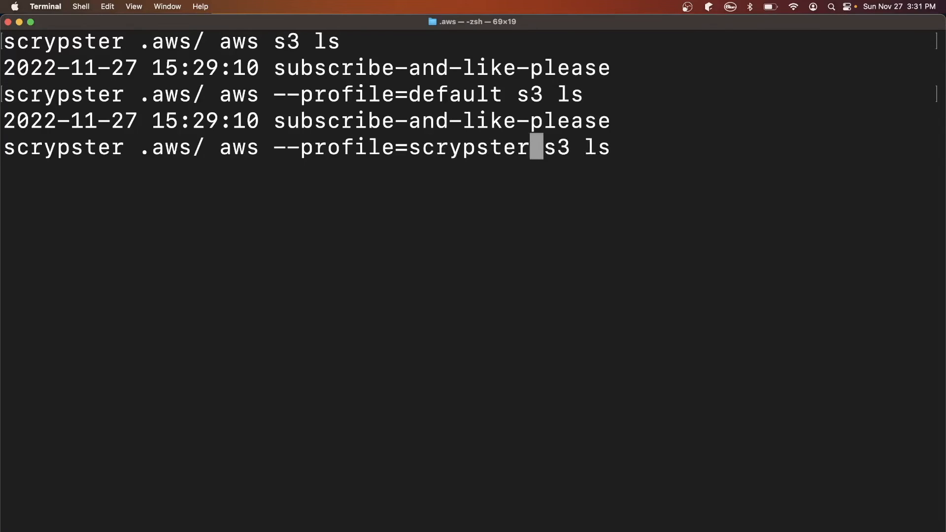
key("Return")
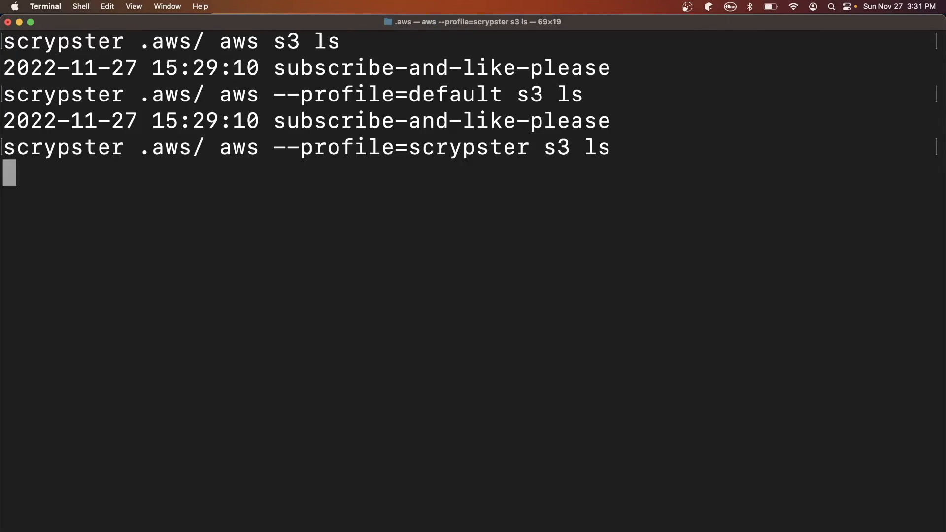